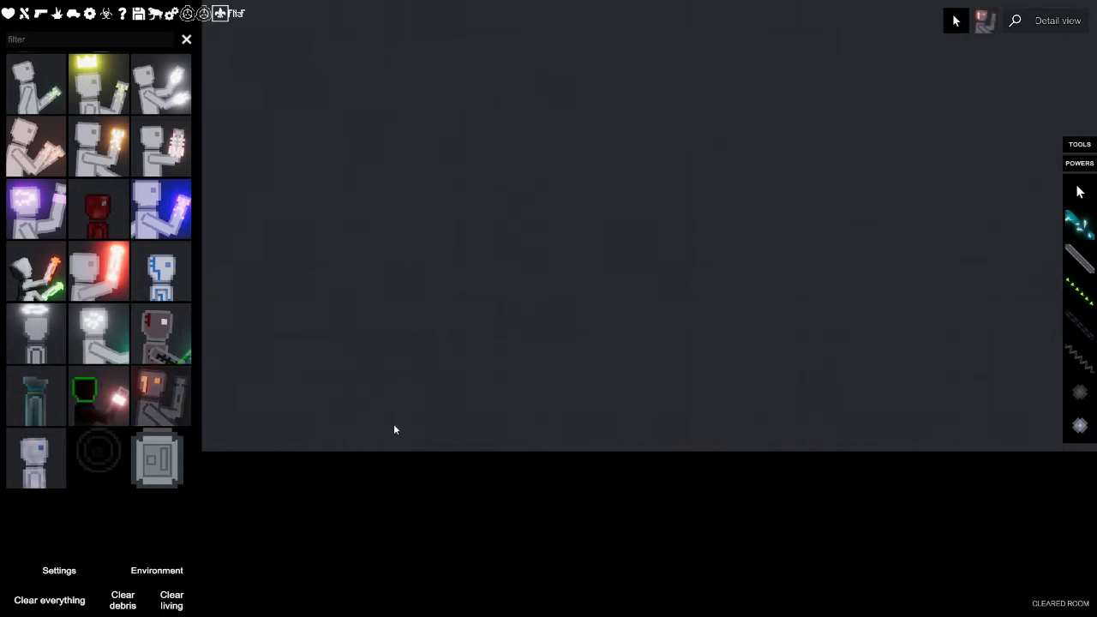
Spawn a modded character and a soul piece, then delete both
{"action": "left_click", "coordinate": [392, 405]}
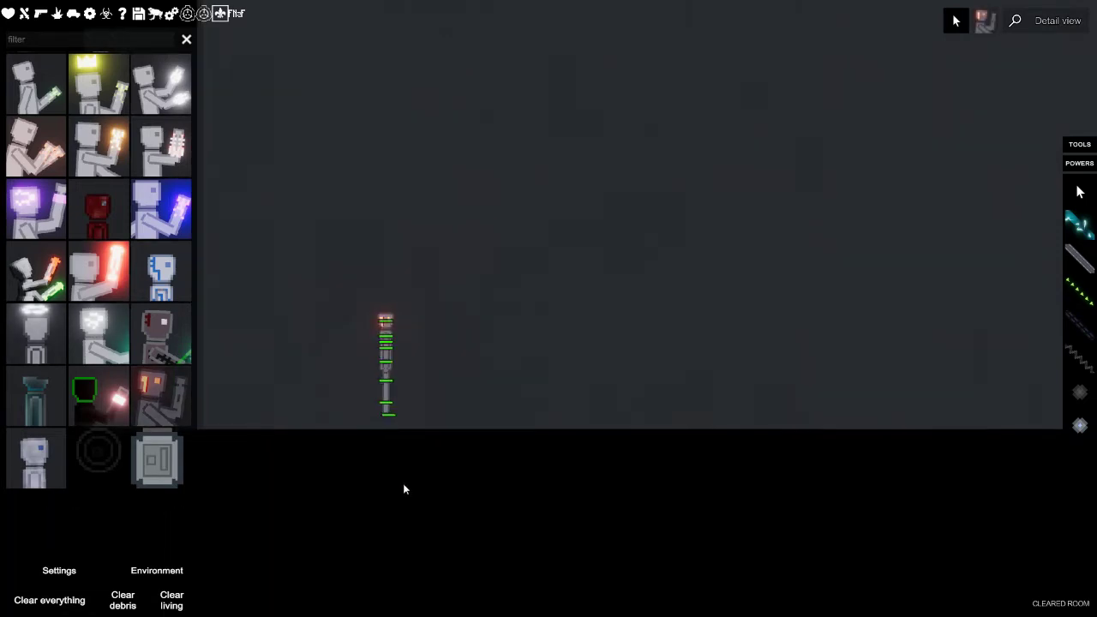
{"action": "scroll", "coordinate": [403, 484], "scroll_direction": "up", "scroll_amount": 3}
{"action": "scroll", "coordinate": [403, 484], "scroll_direction": "up", "scroll_amount": 2}
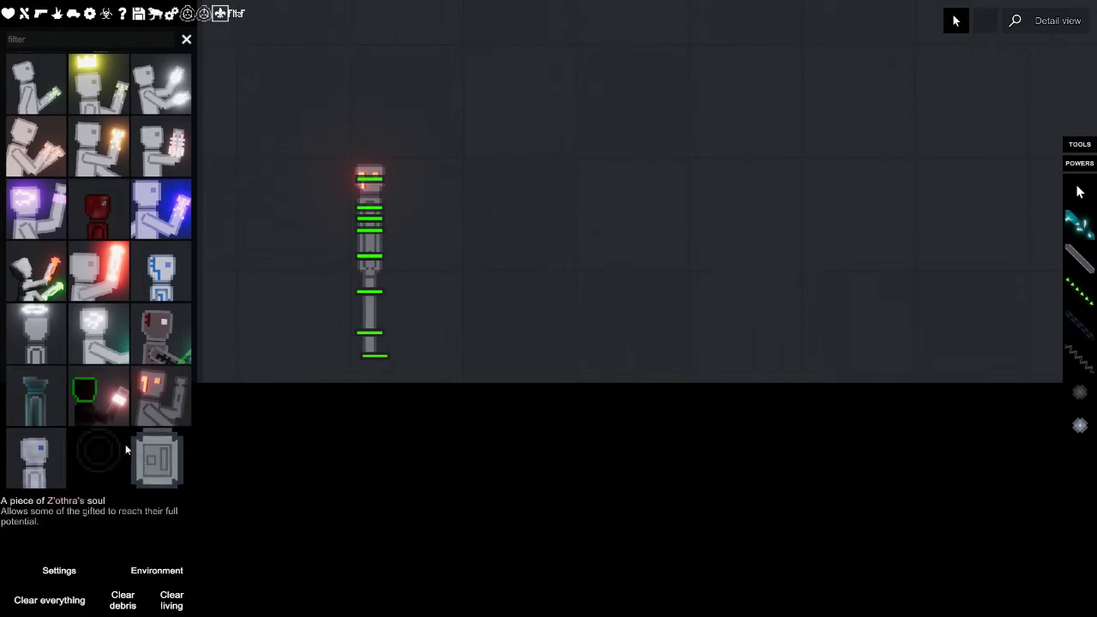
{"action": "left_click", "coordinate": [462, 184]}
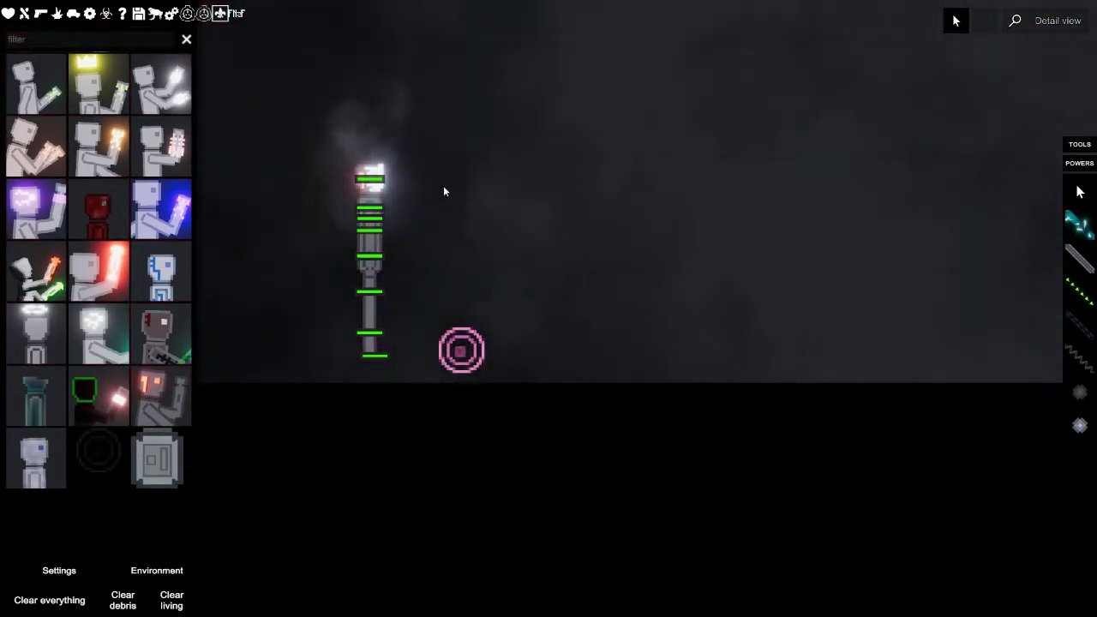
{"action": "right_click", "coordinate": [461, 337]}
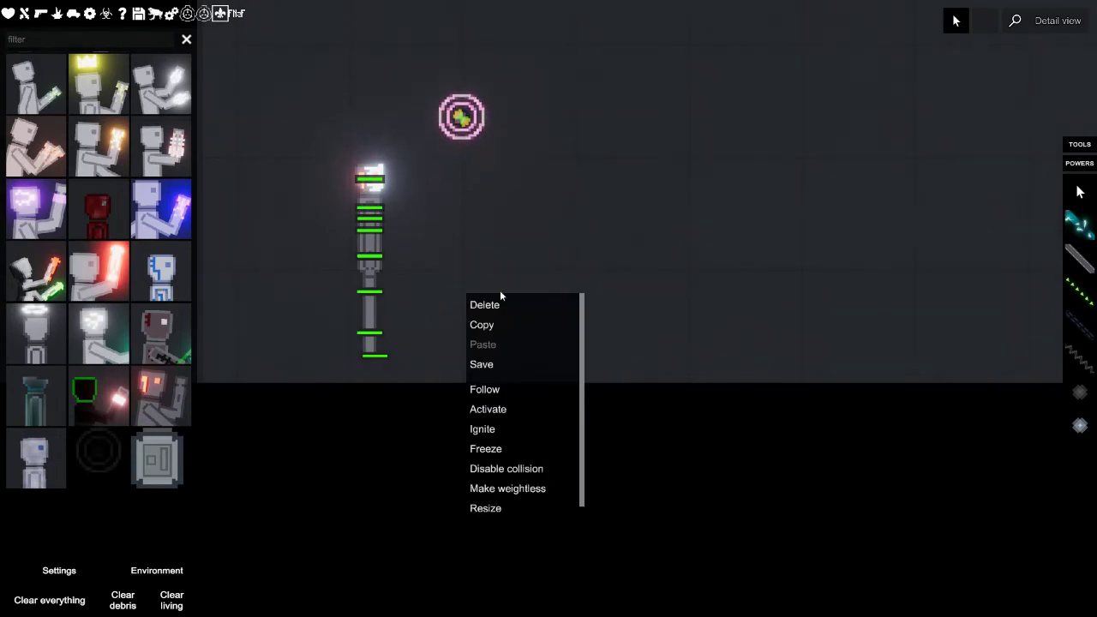
{"action": "left_click", "coordinate": [487, 305]}
{"action": "left_click", "coordinate": [36, 398]}
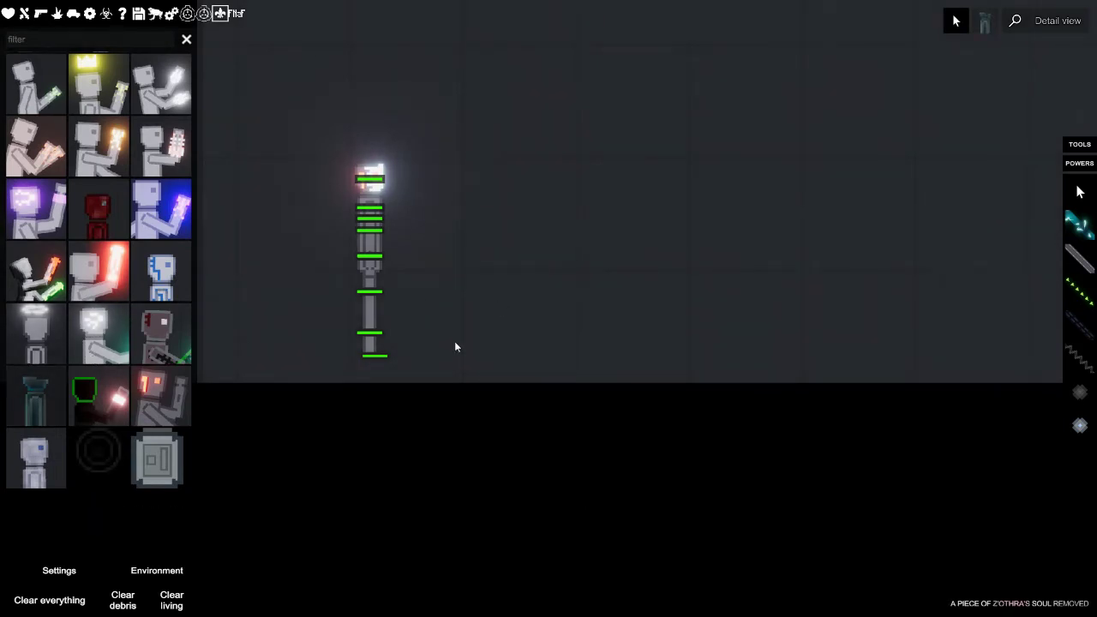
{"action": "key", "text": "Delete"}
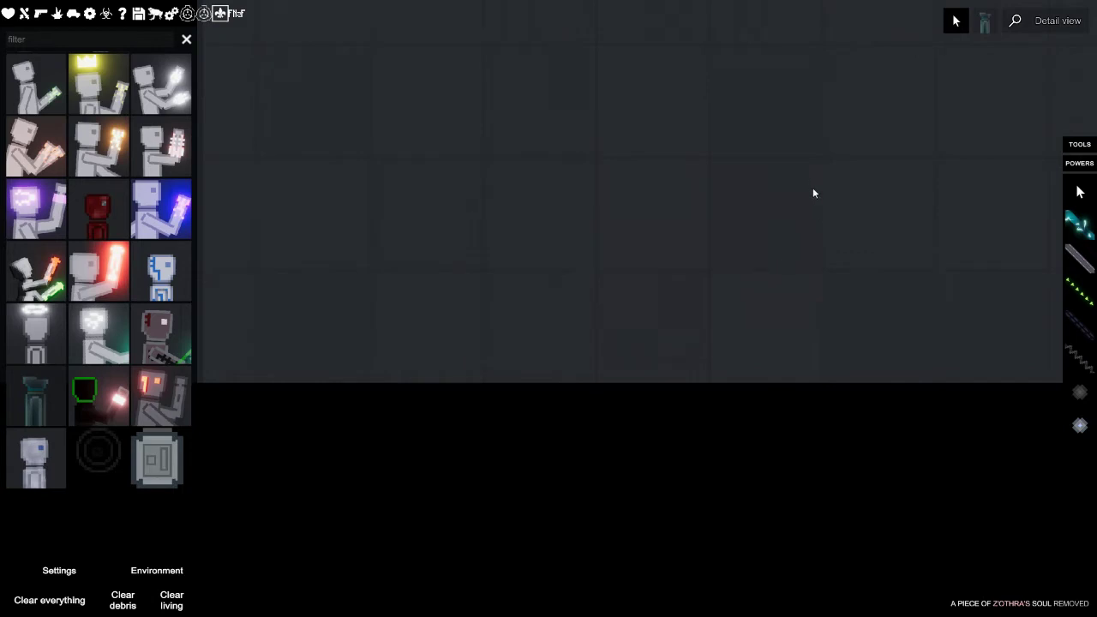
Spawn the teal green-banded character, then spawn and delete another soul piece
{"action": "left_click", "coordinate": [824, 246]}
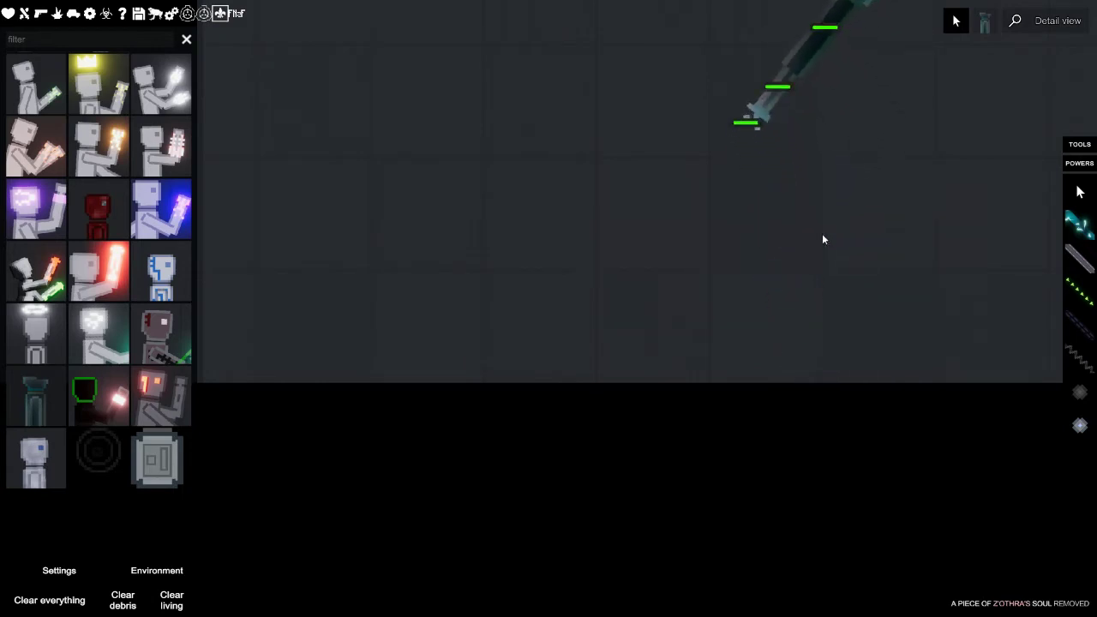
{"action": "left_click", "coordinate": [845, 131]}
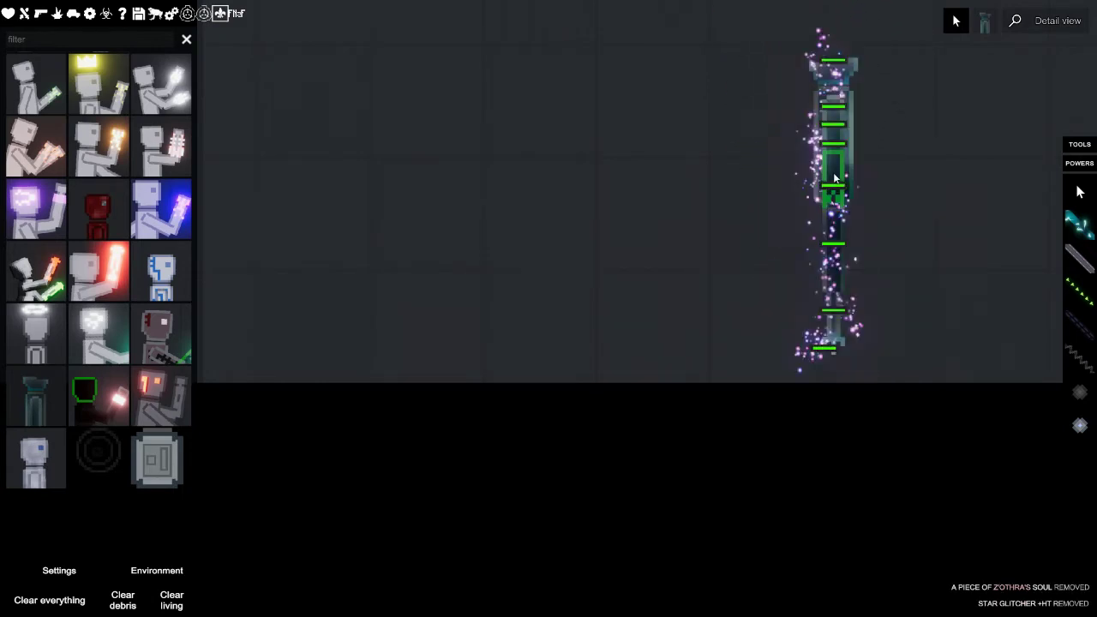
{"action": "left_click", "coordinate": [37, 396]}
{"action": "left_click", "coordinate": [490, 274]}
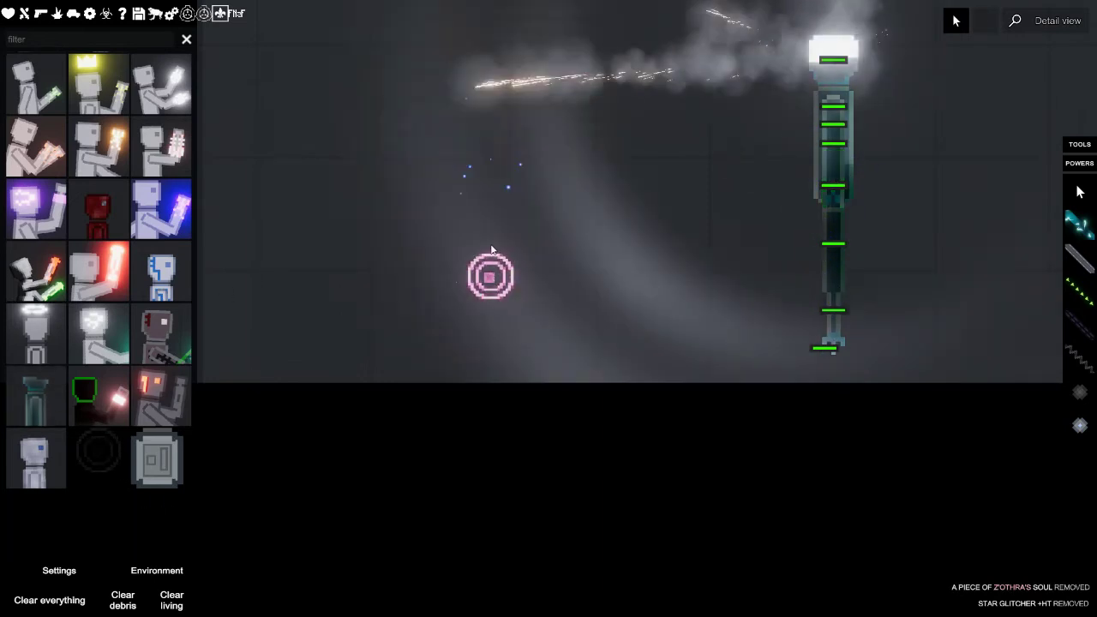
{"action": "key", "text": "Delete"}
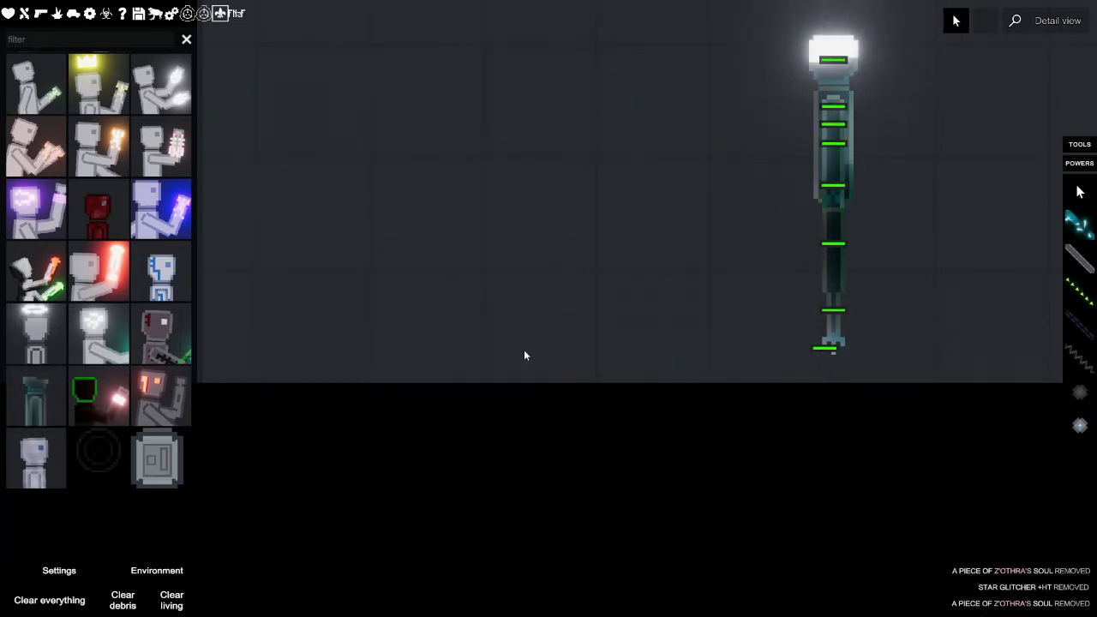
{"action": "scroll", "coordinate": [623, 359], "scroll_direction": "down", "scroll_amount": 2}
{"action": "scroll", "coordinate": [623, 359], "scroll_direction": "down", "scroll_amount": 2}
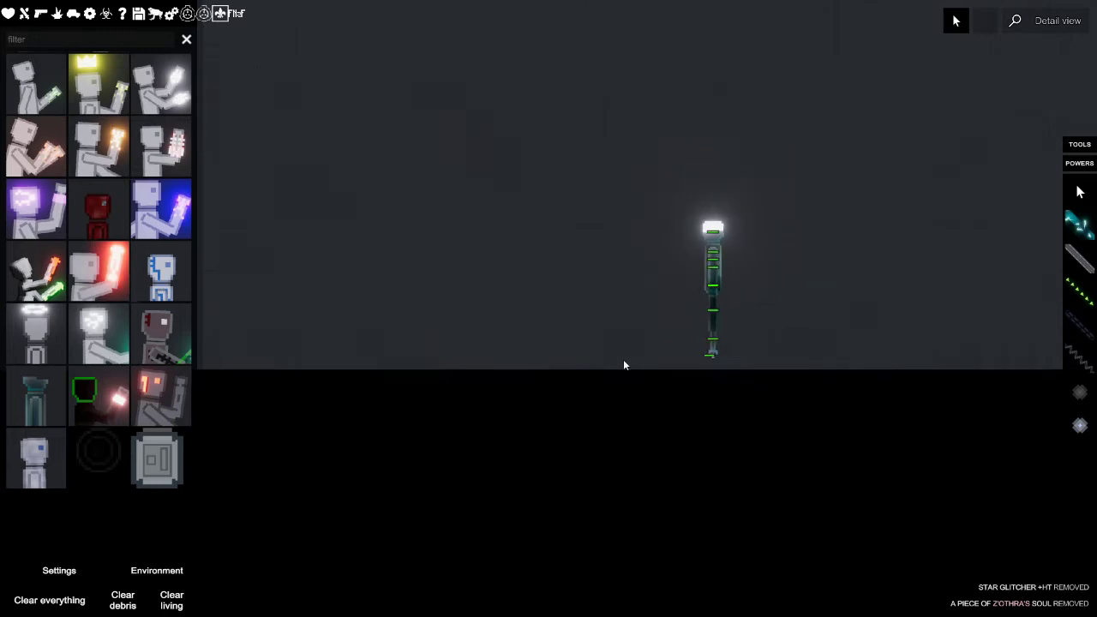
{"action": "scroll", "coordinate": [623, 360], "scroll_direction": "down", "scroll_amount": 2}
Spawn The Artificial God +HT beside the teal character and drop one onto the other
{"action": "key", "text": "d"}
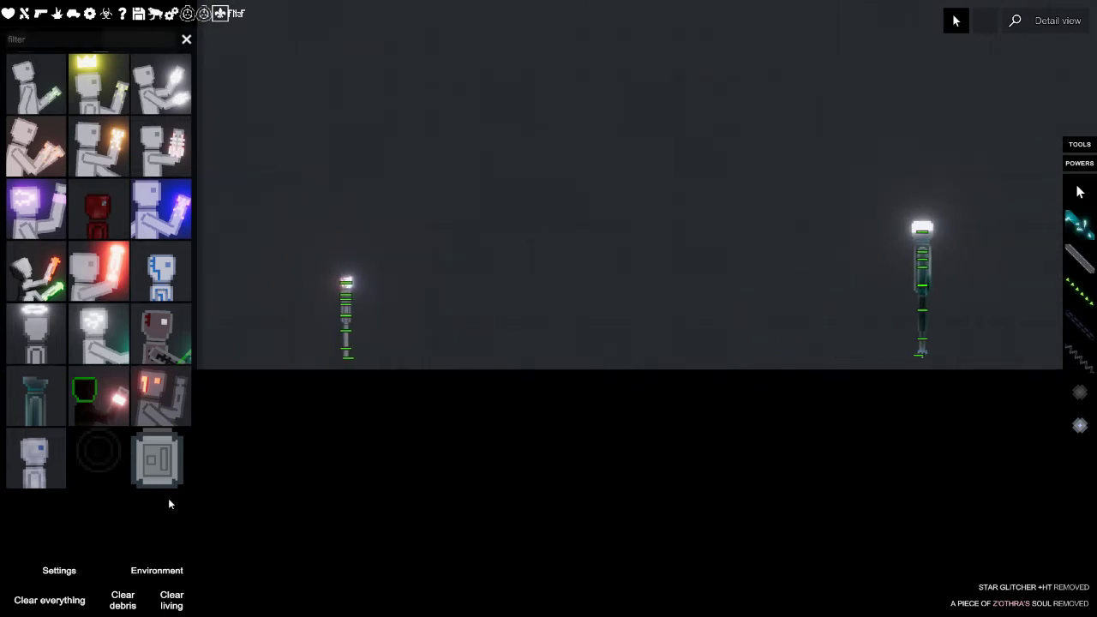
{"action": "left_click", "coordinate": [34, 460]}
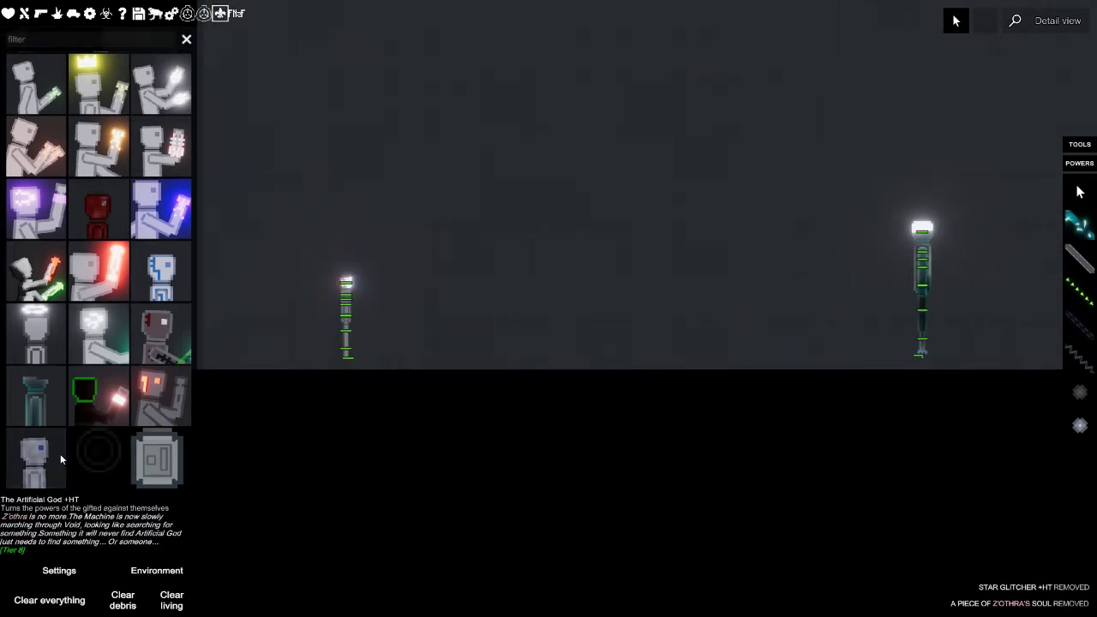
{"action": "left_click", "coordinate": [854, 251]}
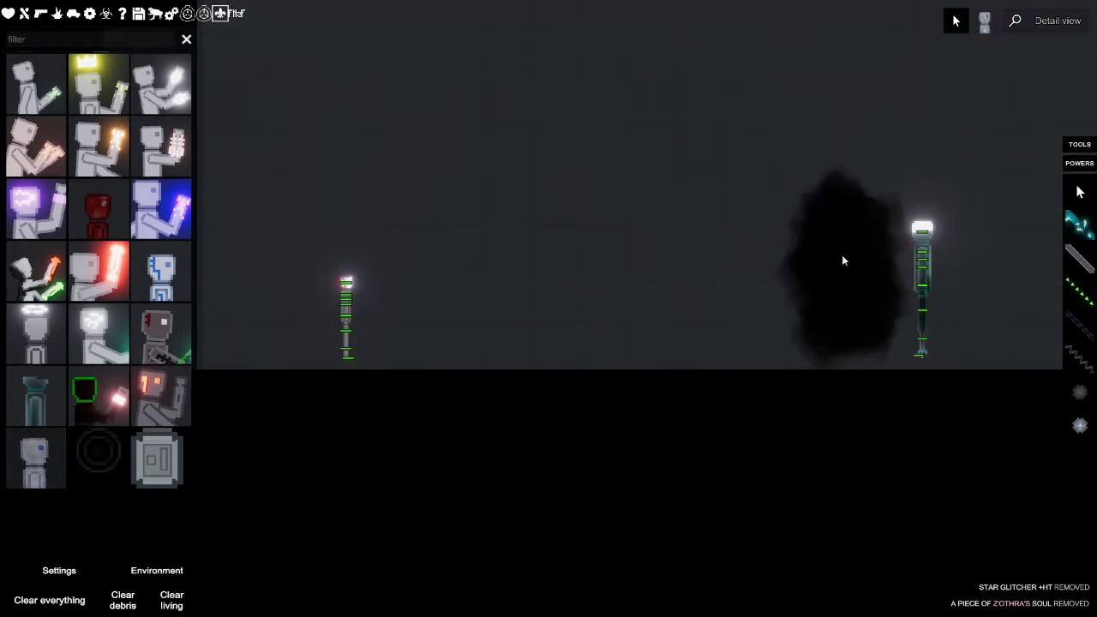
{"action": "left_click", "coordinate": [388, 294]}
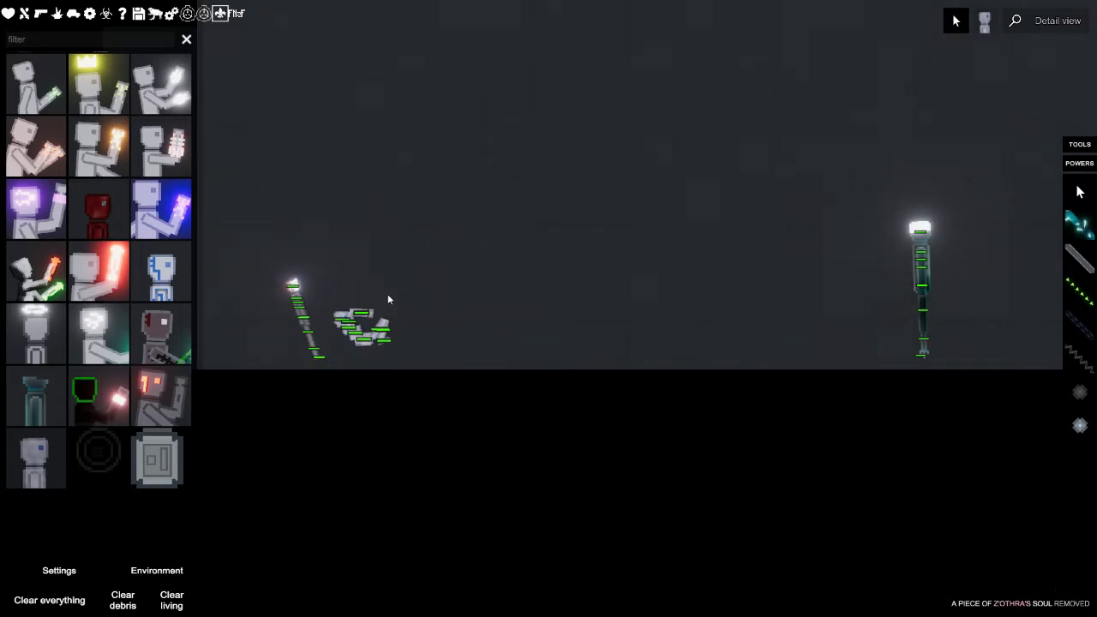
Blast the collapsed pile with explosions and follow the flung character
{"action": "left_click", "coordinate": [387, 294]}
{"action": "left_click", "coordinate": [387, 294]}
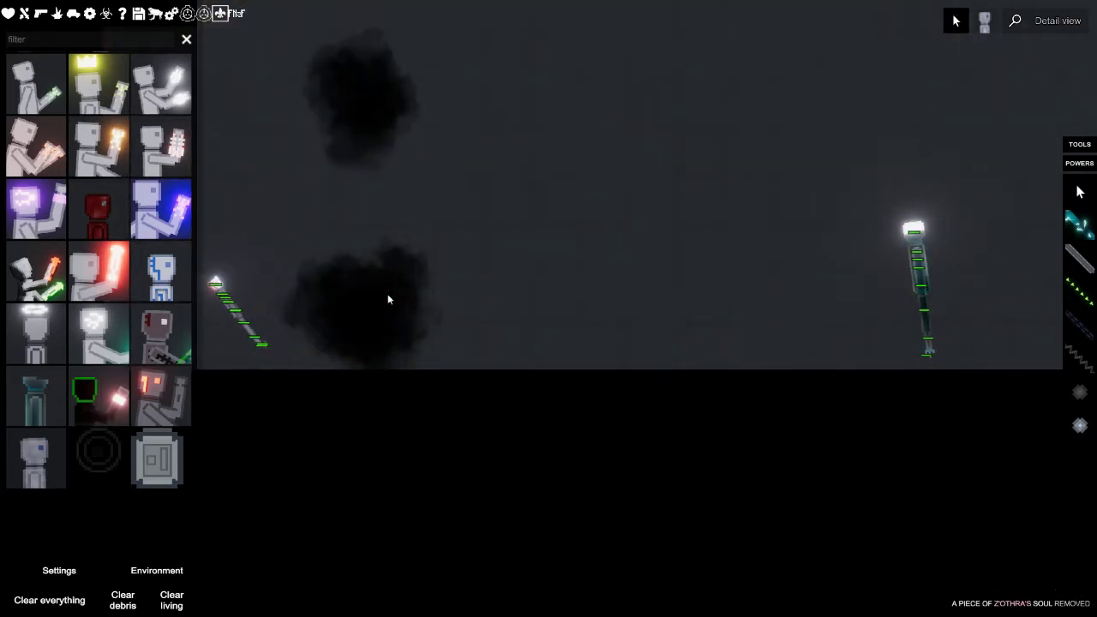
{"action": "key", "text": "a"}
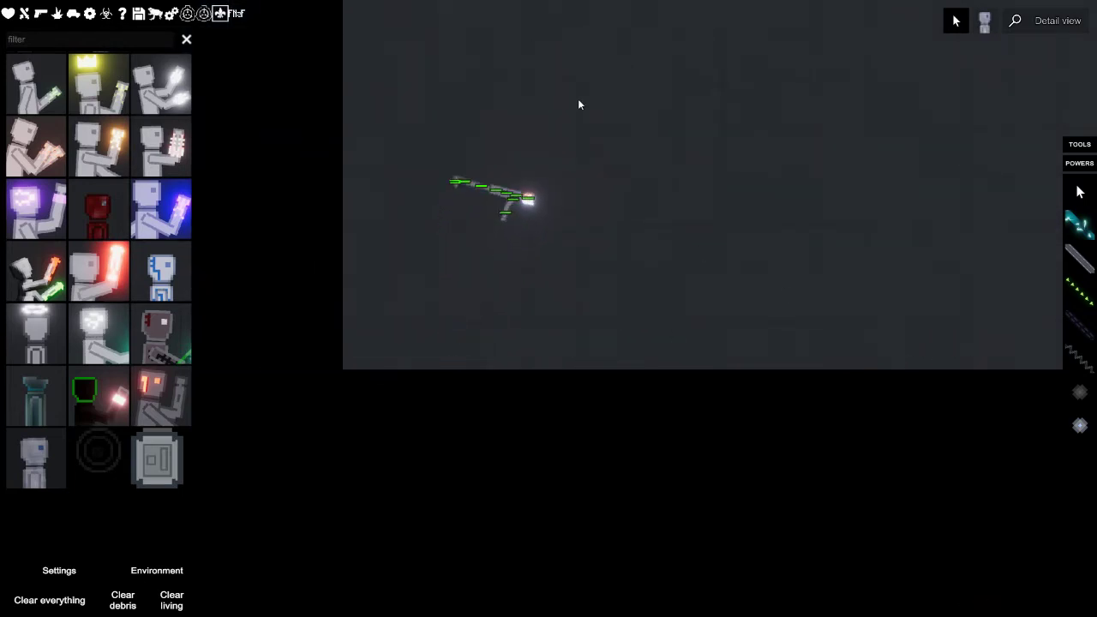
{"action": "scroll", "coordinate": [642, 201], "scroll_direction": "down", "scroll_amount": 3}
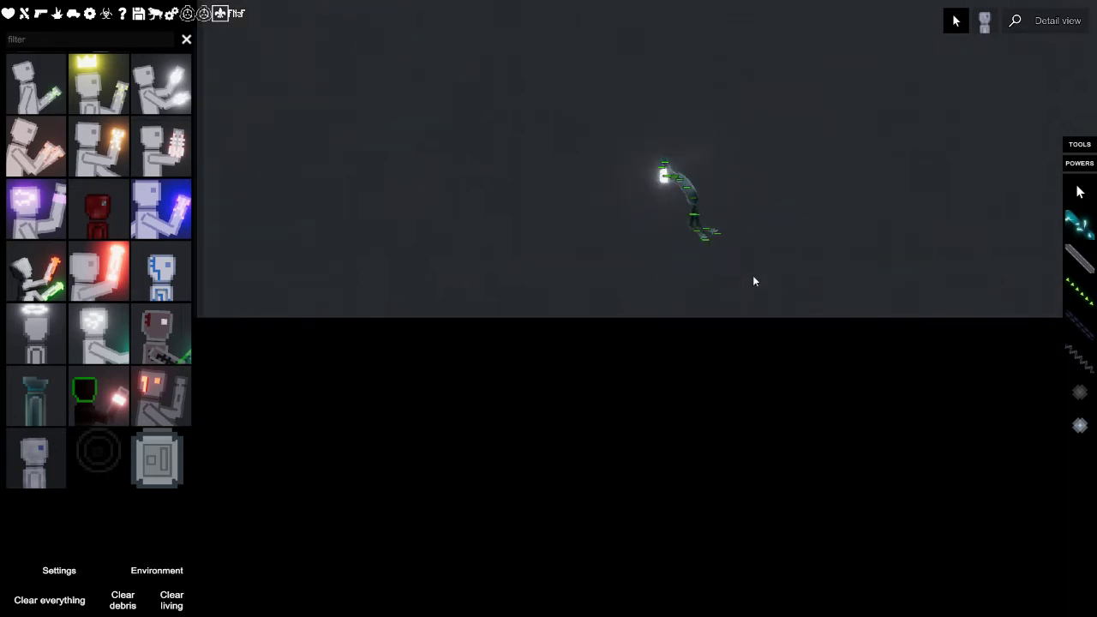
{"action": "scroll", "coordinate": [758, 272], "scroll_direction": "down", "scroll_amount": 3}
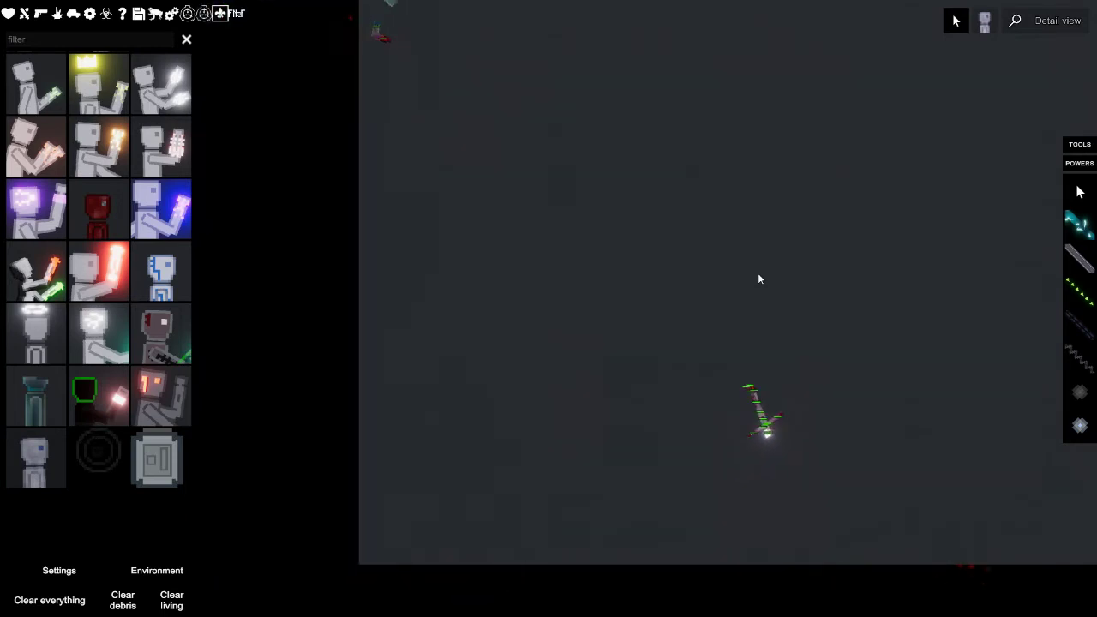
{"action": "key", "text": "a"}
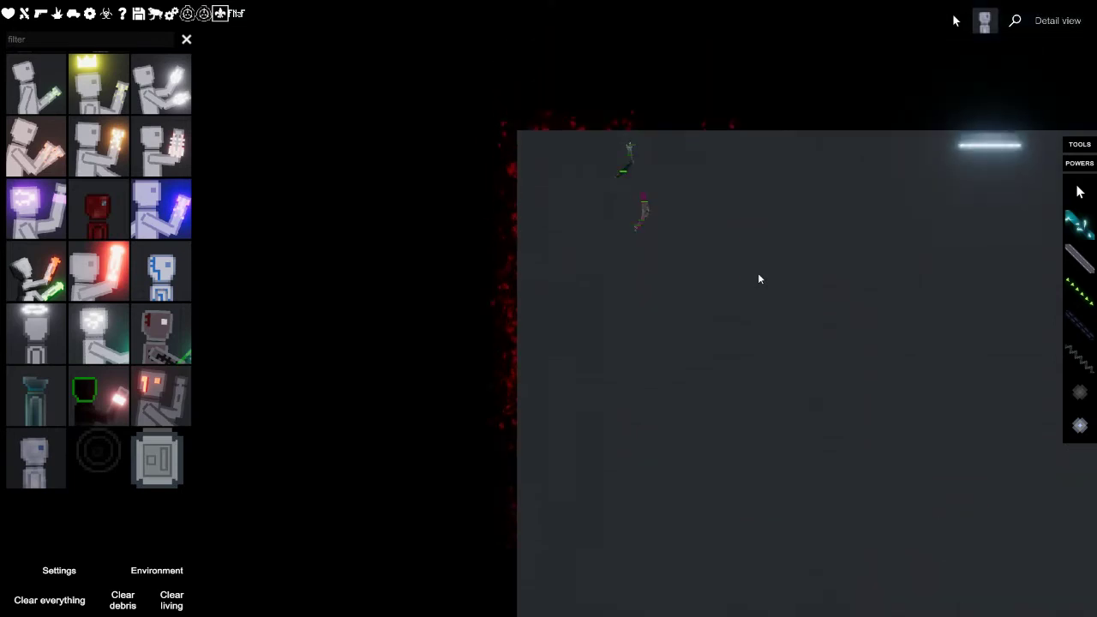
{"action": "scroll", "coordinate": [758, 279], "scroll_direction": "down", "scroll_amount": 3}
{"action": "scroll", "coordinate": [758, 279], "scroll_direction": "up", "scroll_amount": 3}
{"action": "key", "text": "s"}
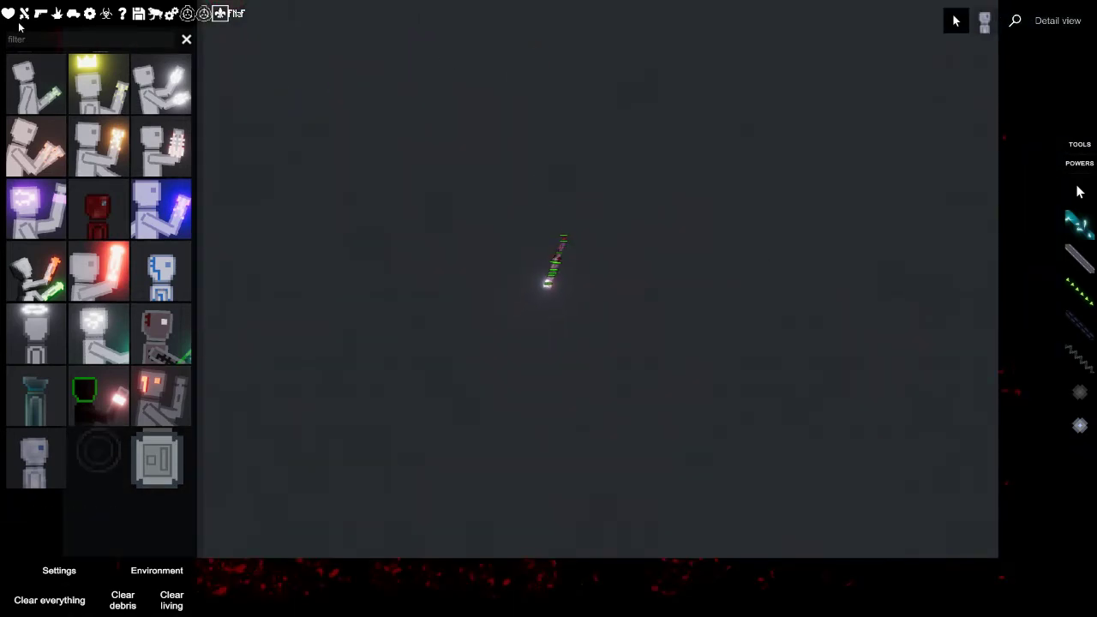
Spawn an energy vessel from the Explosives catalog, launch it, then delete it
{"action": "left_click", "coordinate": [25, 13]}
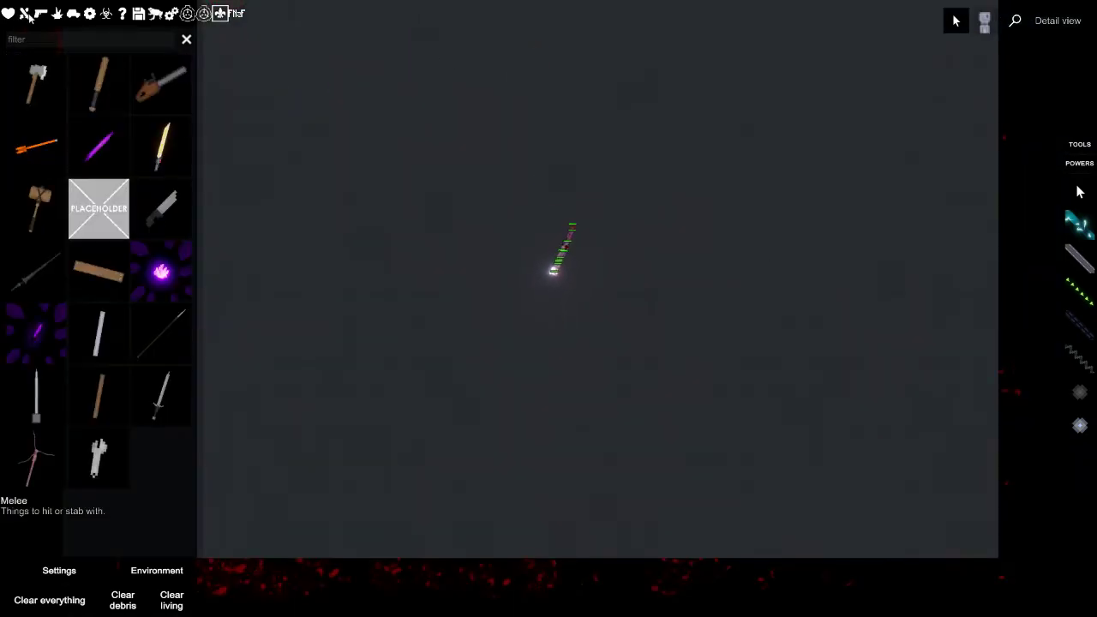
{"action": "left_click", "coordinate": [57, 14]}
{"action": "left_click", "coordinate": [78, 18]}
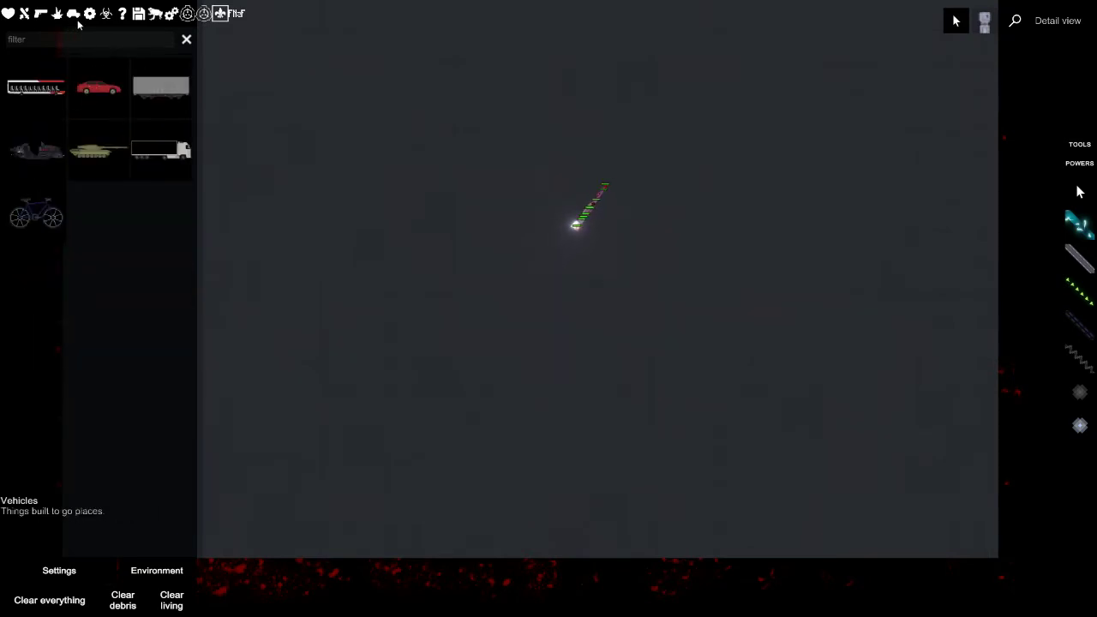
{"action": "left_click", "coordinate": [85, 161]}
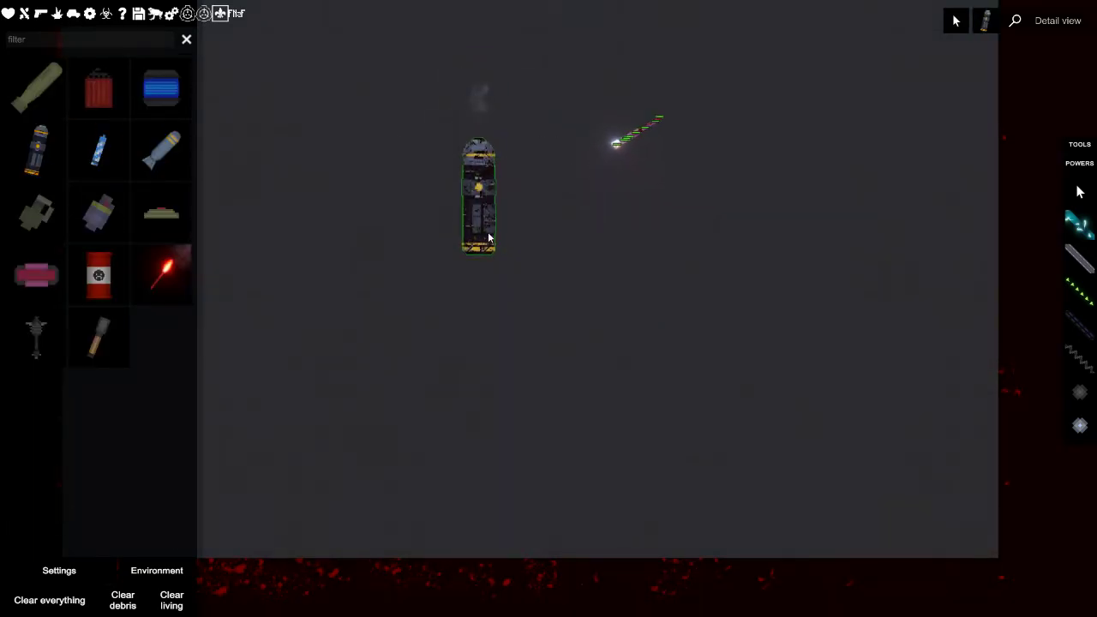
{"action": "key", "text": "f"}
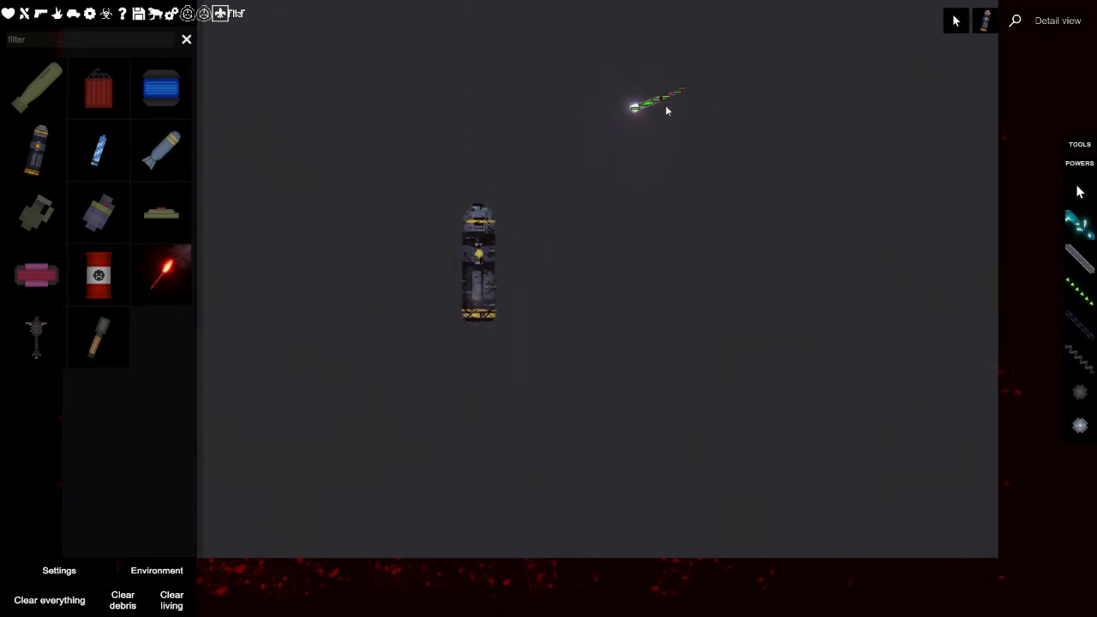
{"action": "key", "text": "Delete"}
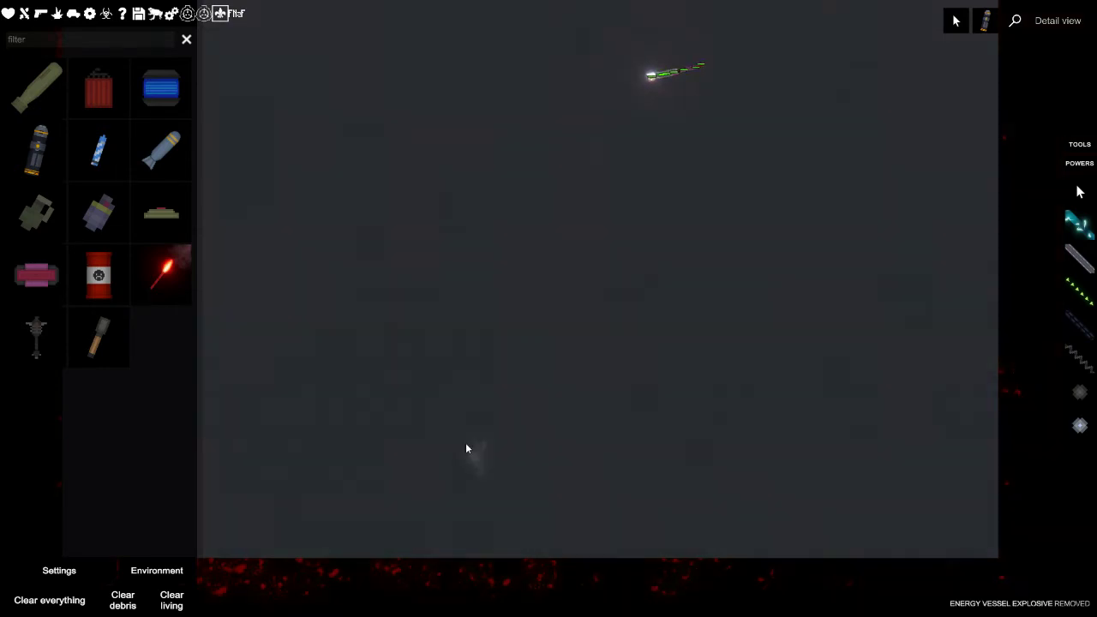
Spawn and remove a second energy vessel, set off a huge explosion, then delete the red barrel
{"action": "left_click", "coordinate": [276, 352]}
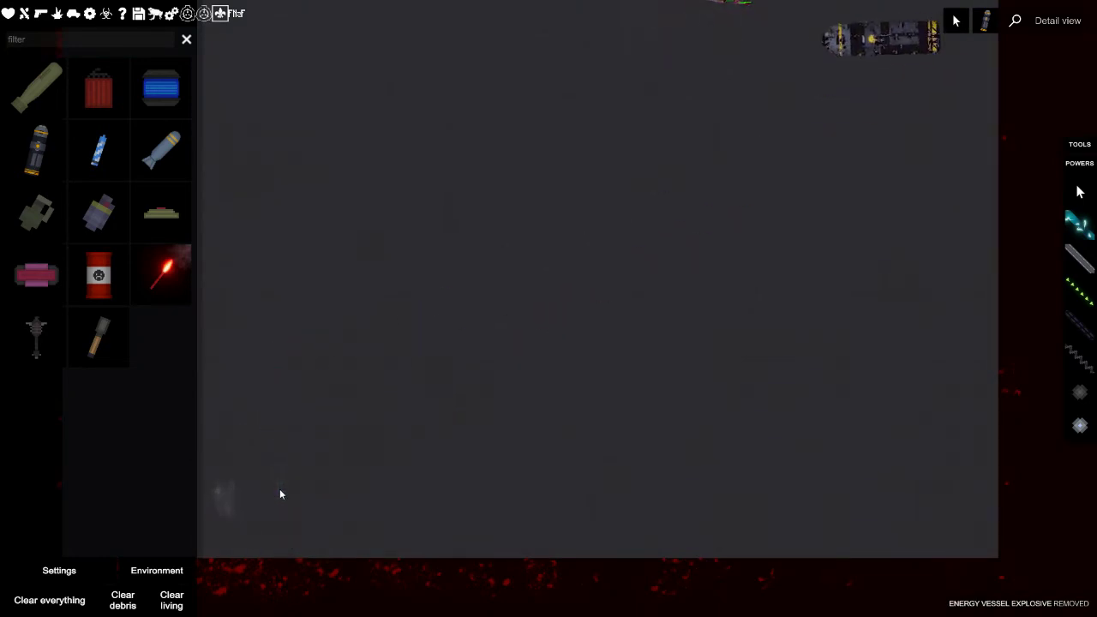
{"action": "key", "text": "Delete"}
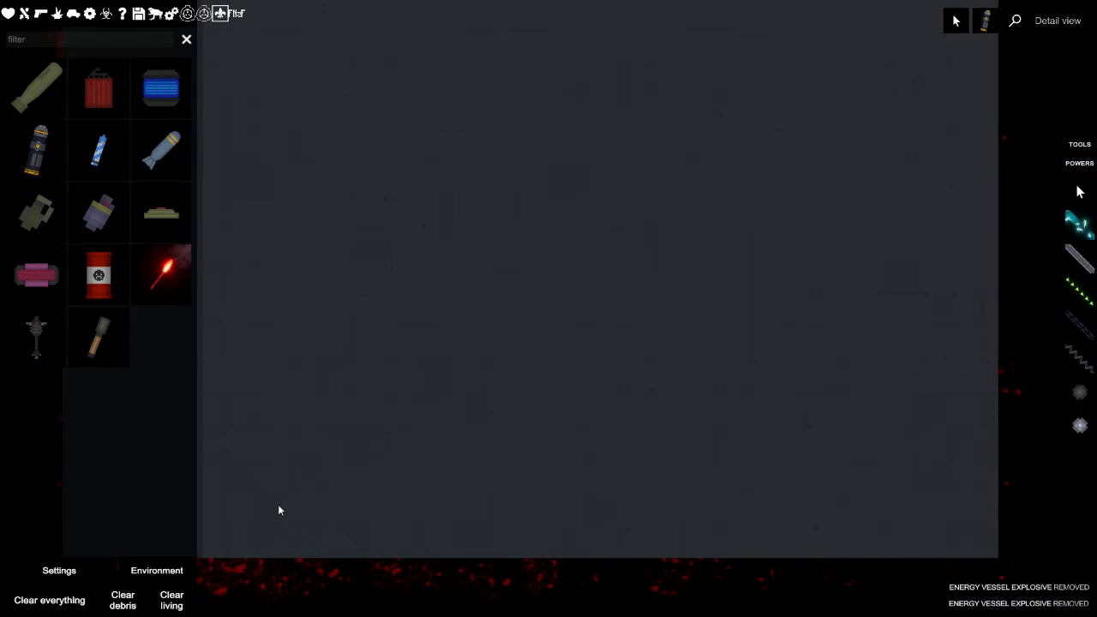
{"action": "left_click", "coordinate": [278, 511]}
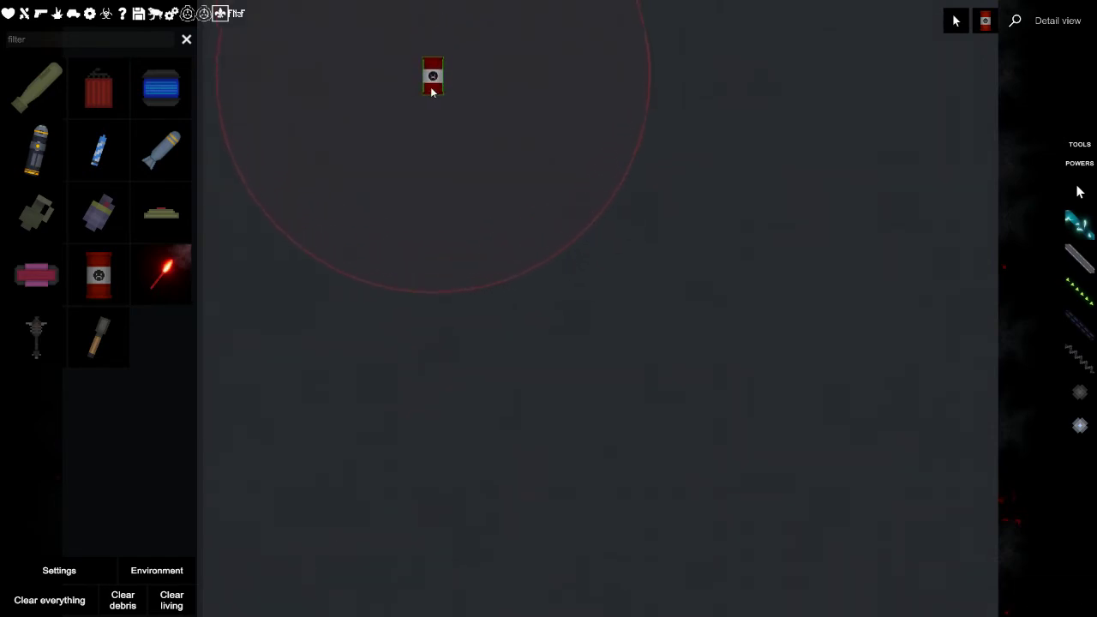
{"action": "scroll", "coordinate": [443, 339], "scroll_direction": "down", "scroll_amount": 2}
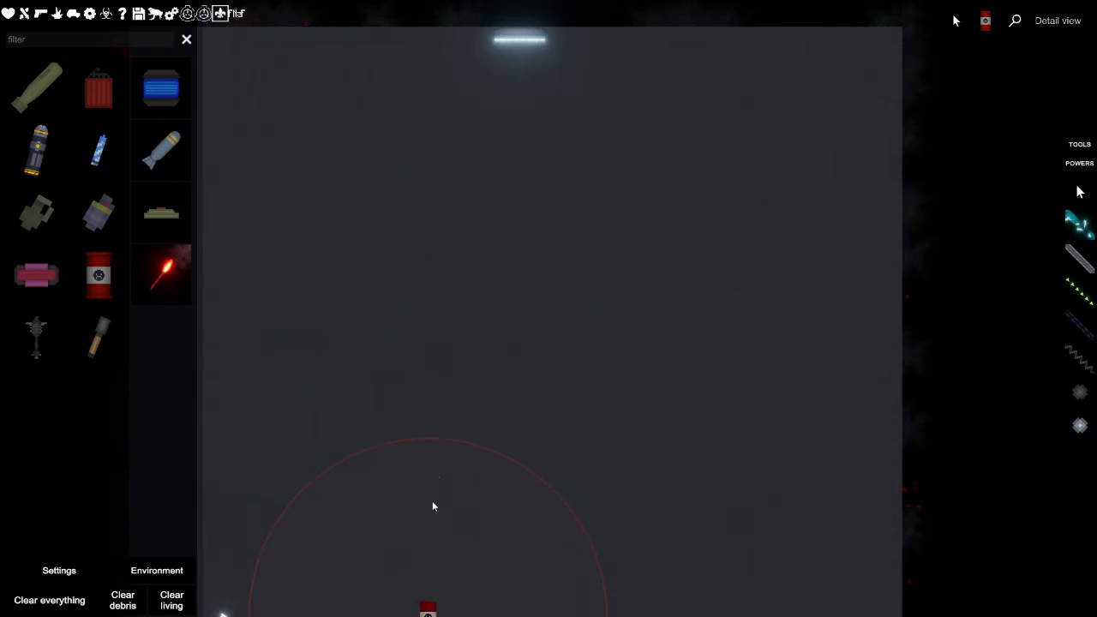
{"action": "key", "text": "Delete"}
{"action": "scroll", "coordinate": [422, 525], "scroll_direction": "down", "scroll_amount": 2}
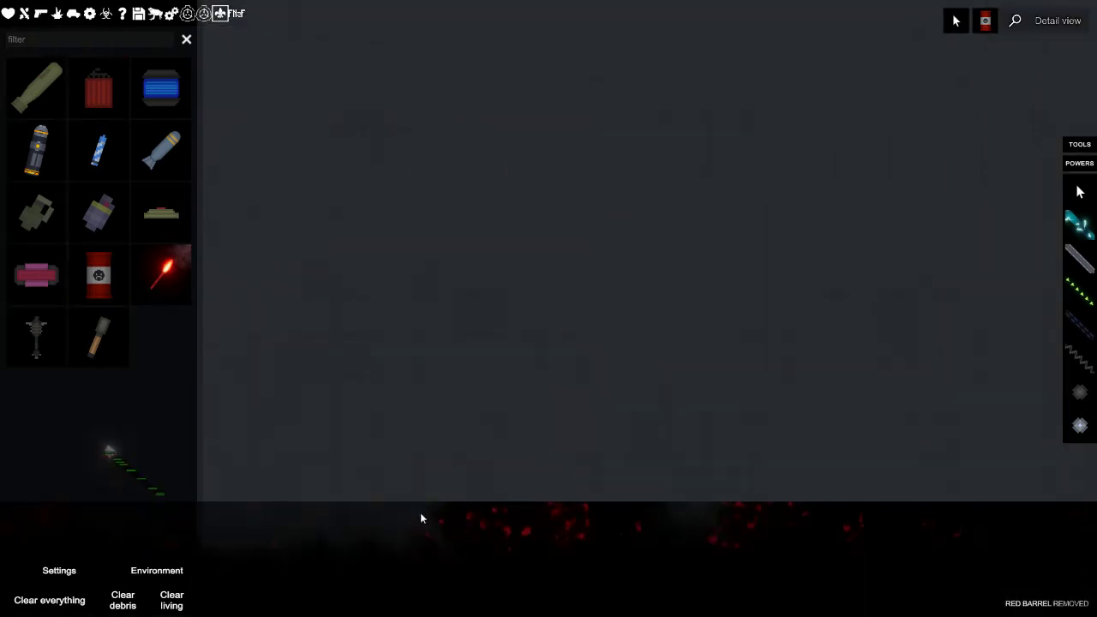
Spawn a pink fireworks rocket and drag it above the character to detonate
{"action": "left_click", "coordinate": [98, 151]}
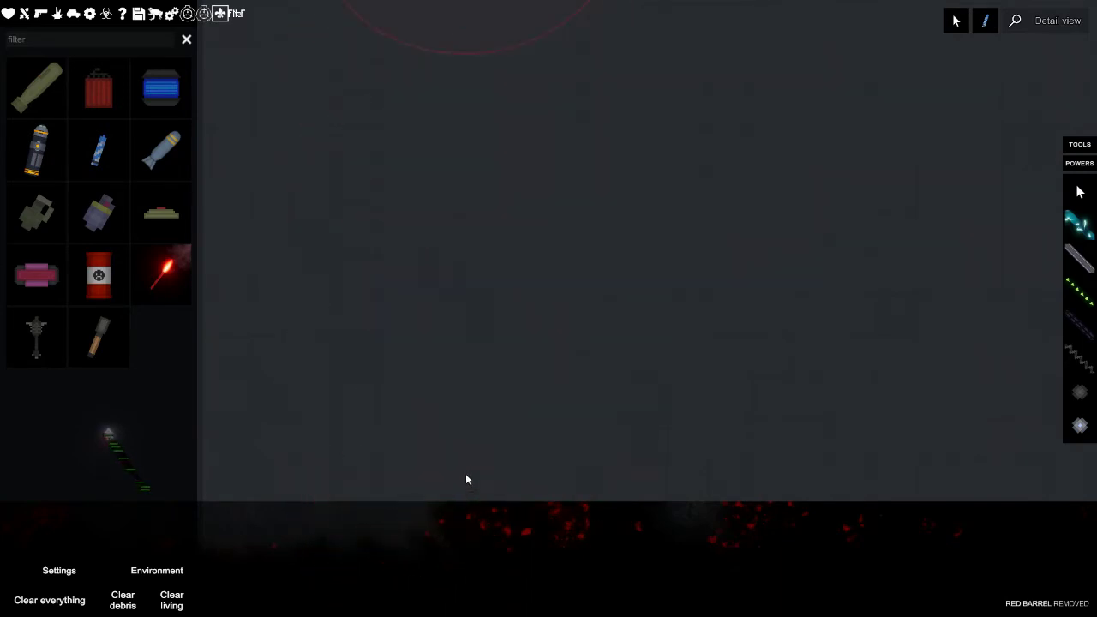
{"action": "scroll", "coordinate": [465, 429], "scroll_direction": "down", "scroll_amount": 5}
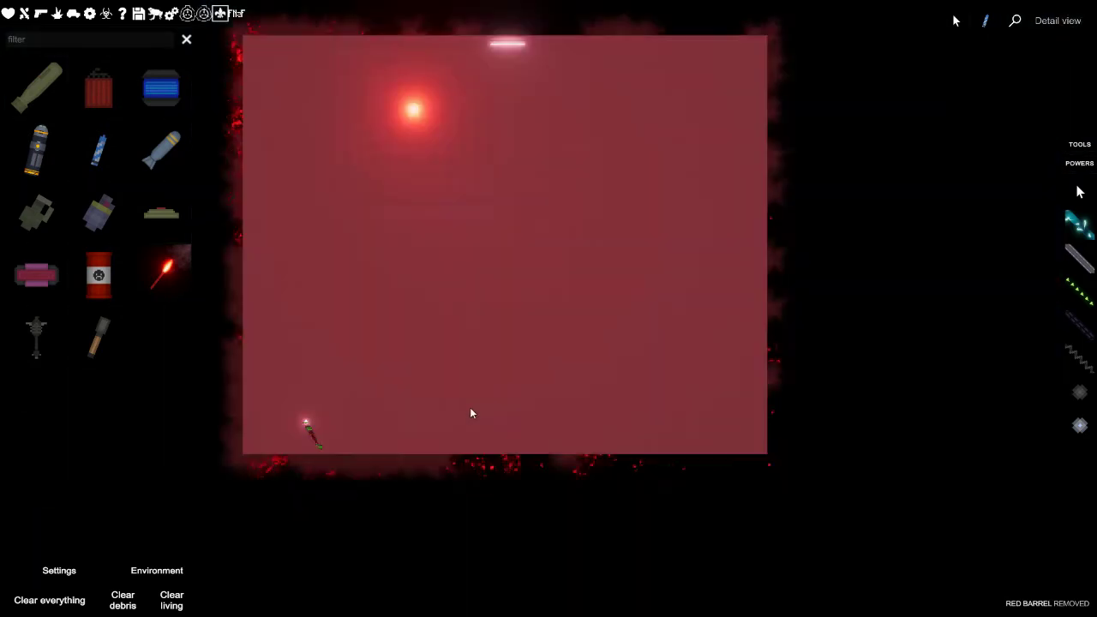
{"action": "scroll", "coordinate": [458, 403], "scroll_direction": "up", "scroll_amount": 2}
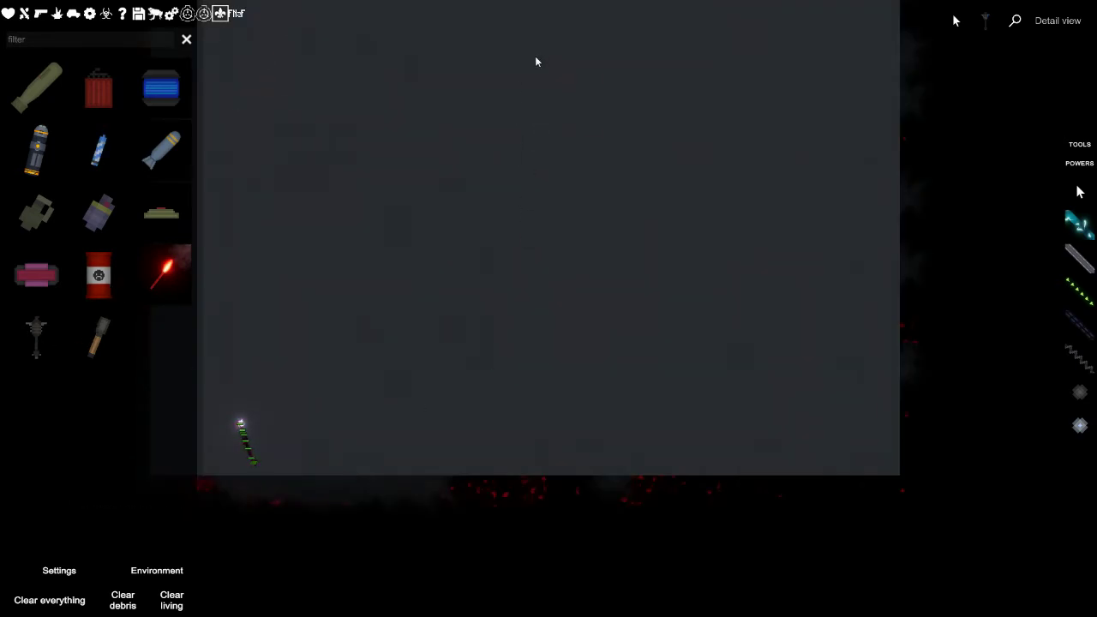
{"action": "scroll", "coordinate": [537, 62], "scroll_direction": "down", "scroll_amount": 5}
{"action": "scroll", "coordinate": [565, 52], "scroll_direction": "down", "scroll_amount": 2}
{"action": "scroll", "coordinate": [566, 142], "scroll_direction": "up", "scroll_amount": 2}
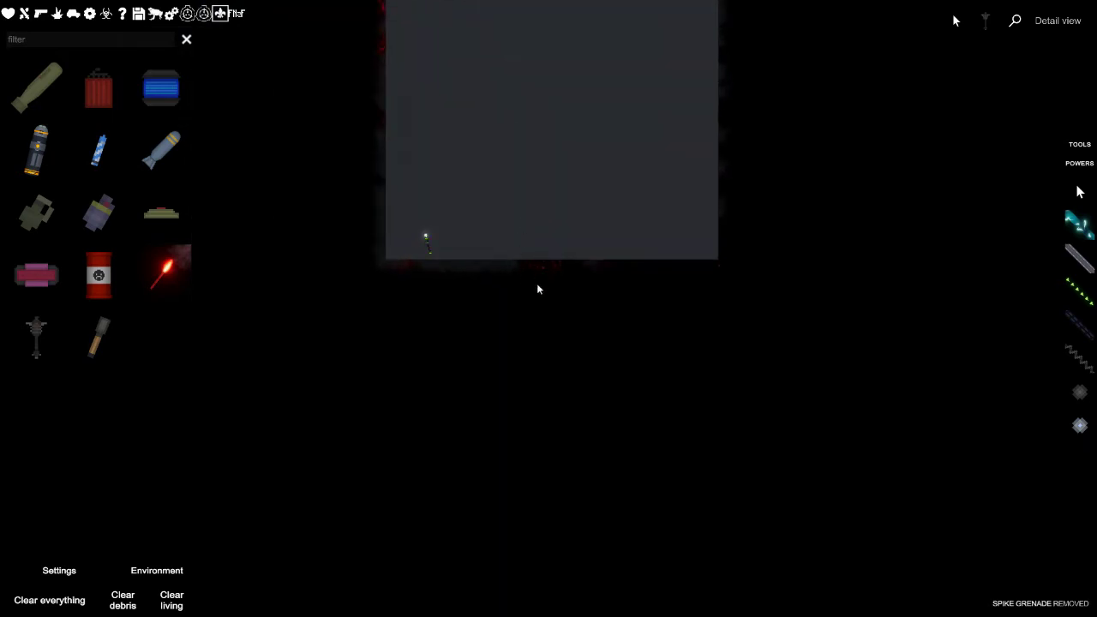
{"action": "scroll", "coordinate": [537, 283], "scroll_direction": "up", "scroll_amount": 2}
{"action": "scroll", "coordinate": [518, 291], "scroll_direction": "up", "scroll_amount": 3}
{"action": "scroll", "coordinate": [511, 297], "scroll_direction": "up", "scroll_amount": 2}
{"action": "scroll", "coordinate": [511, 295], "scroll_direction": "up", "scroll_amount": 2}
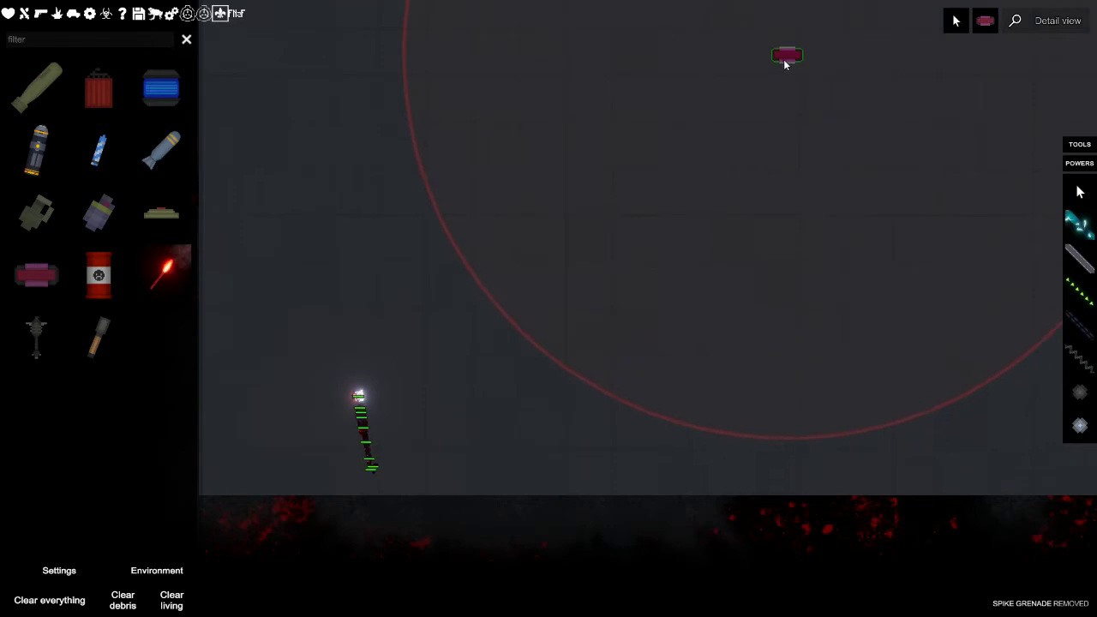
{"action": "left_click_drag", "start_coordinate": [787, 44], "coordinate": [669, 96]}
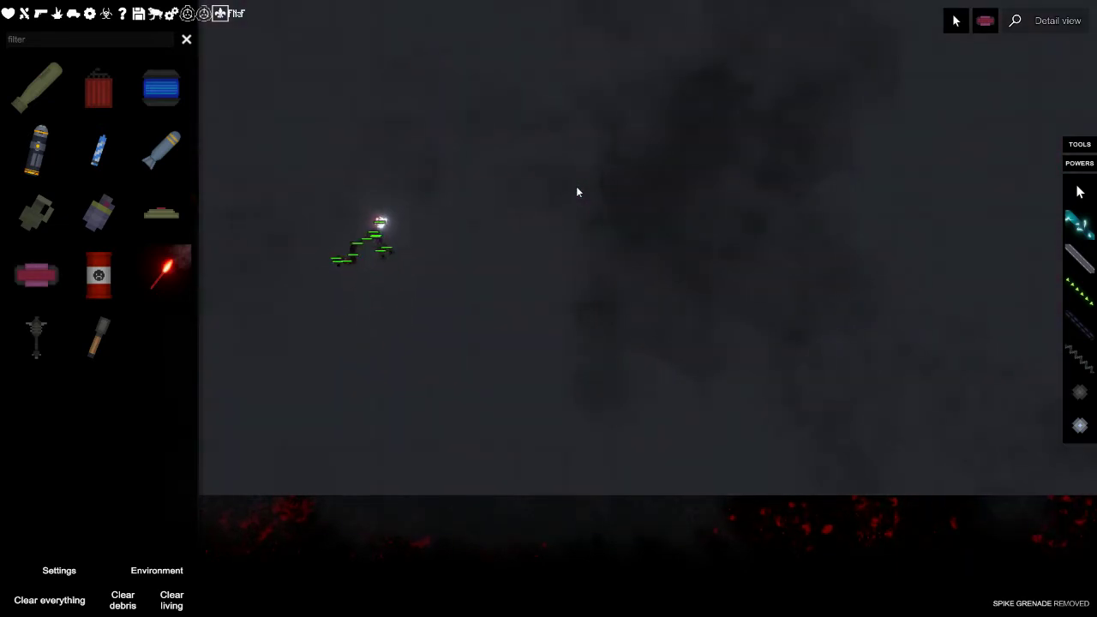
{"action": "scroll", "coordinate": [415, 302], "scroll_direction": "down", "scroll_amount": 3}
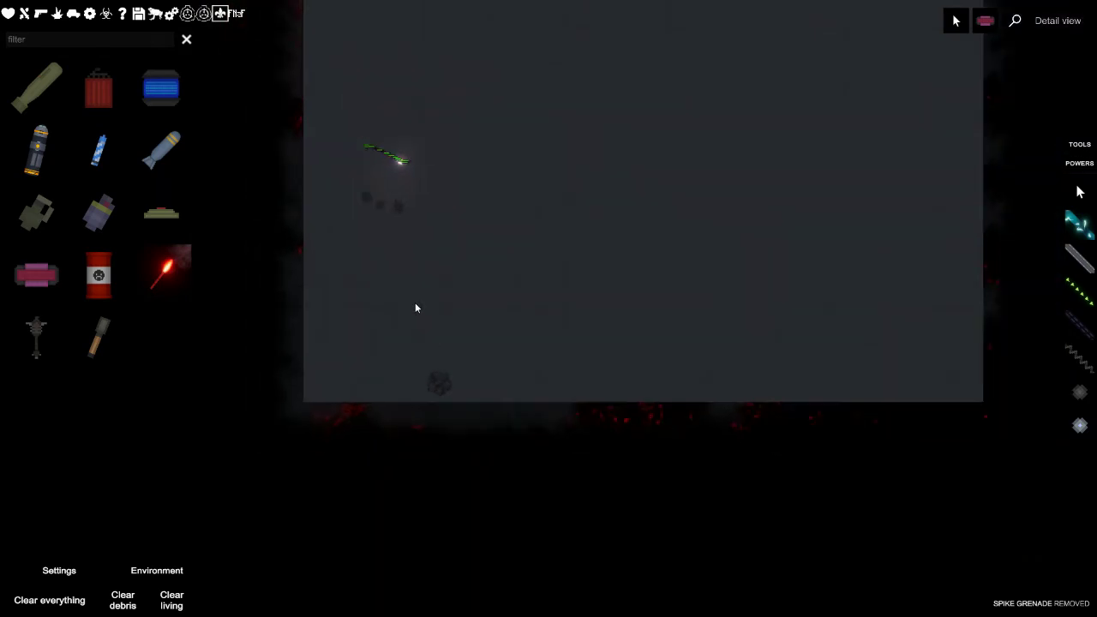
{"action": "scroll", "coordinate": [415, 303], "scroll_direction": "up", "scroll_amount": 4}
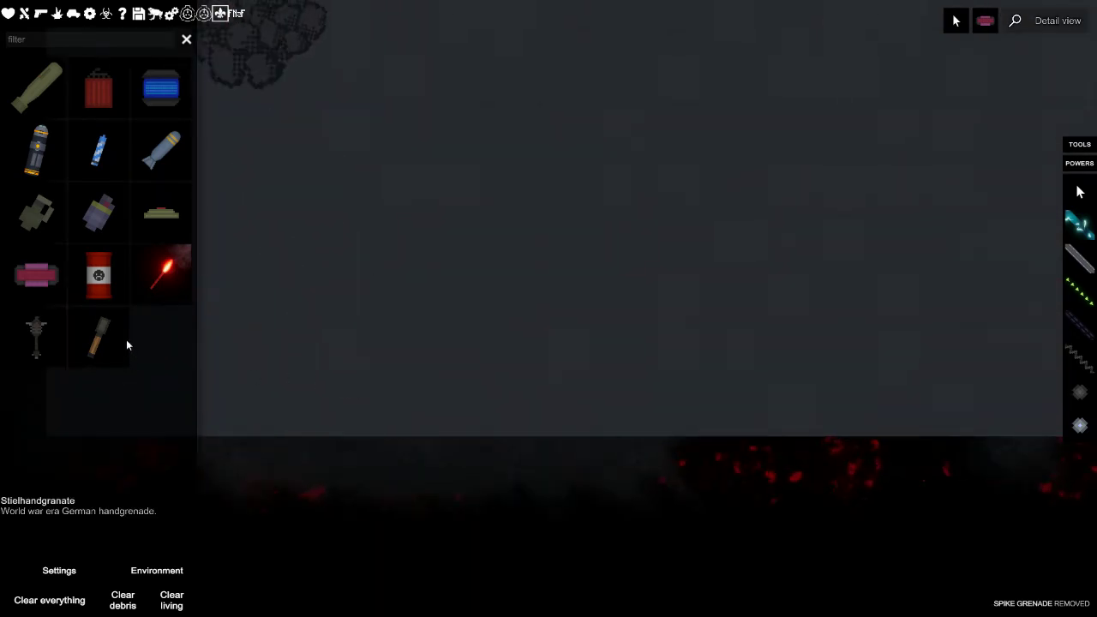
Spawn Stielhandgranate stick grenades, arm one and drag it toward the character
{"action": "left_click", "coordinate": [98, 339]}
{"action": "left_click", "coordinate": [858, 229]}
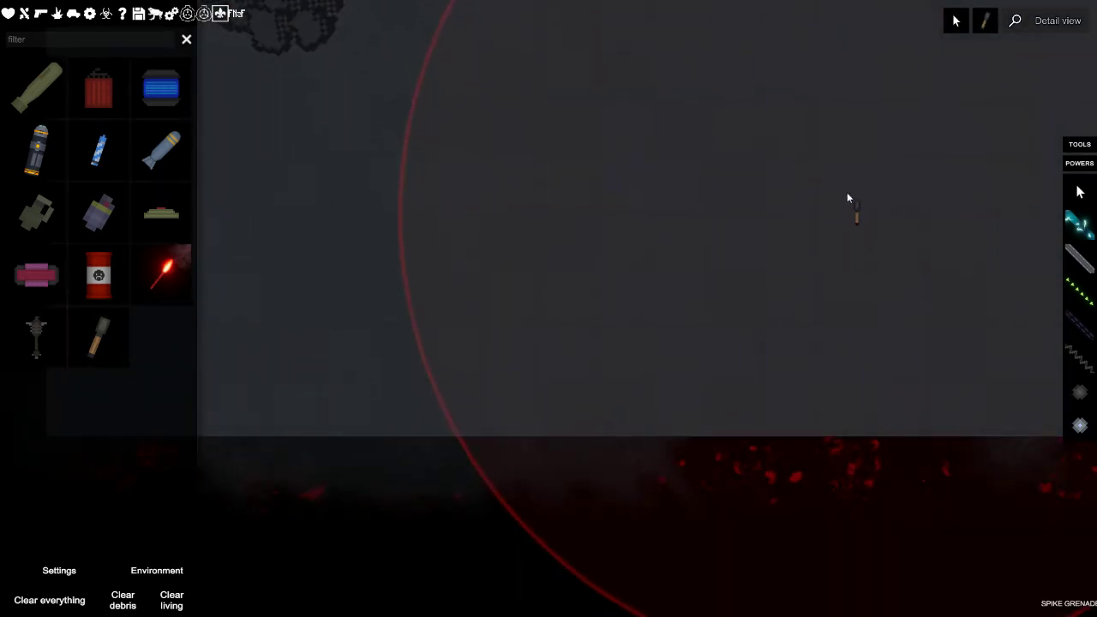
{"action": "right_click", "coordinate": [860, 231]}
{"action": "left_click", "coordinate": [874, 266]}
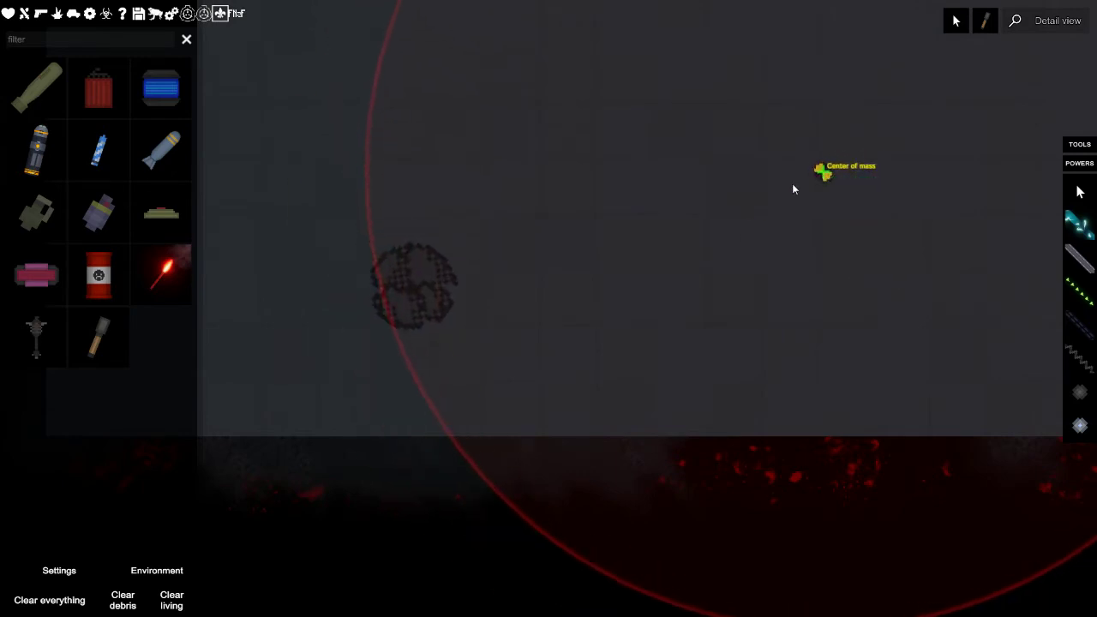
{"action": "scroll", "coordinate": [715, 198], "scroll_direction": "down", "scroll_amount": 2}
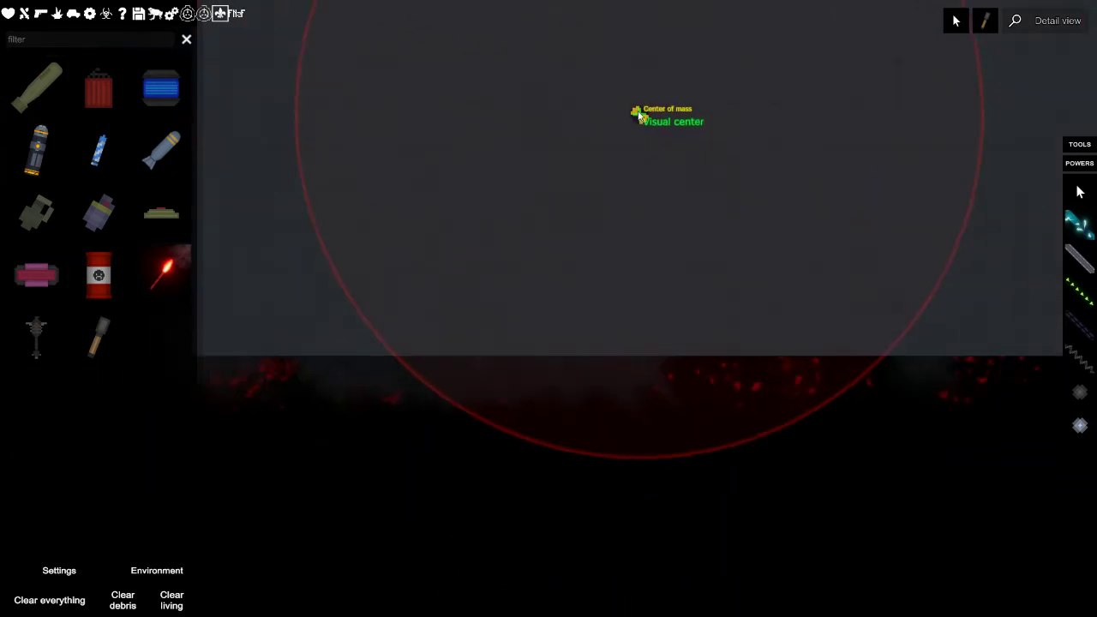
{"action": "scroll", "coordinate": [640, 115], "scroll_direction": "down", "scroll_amount": 3}
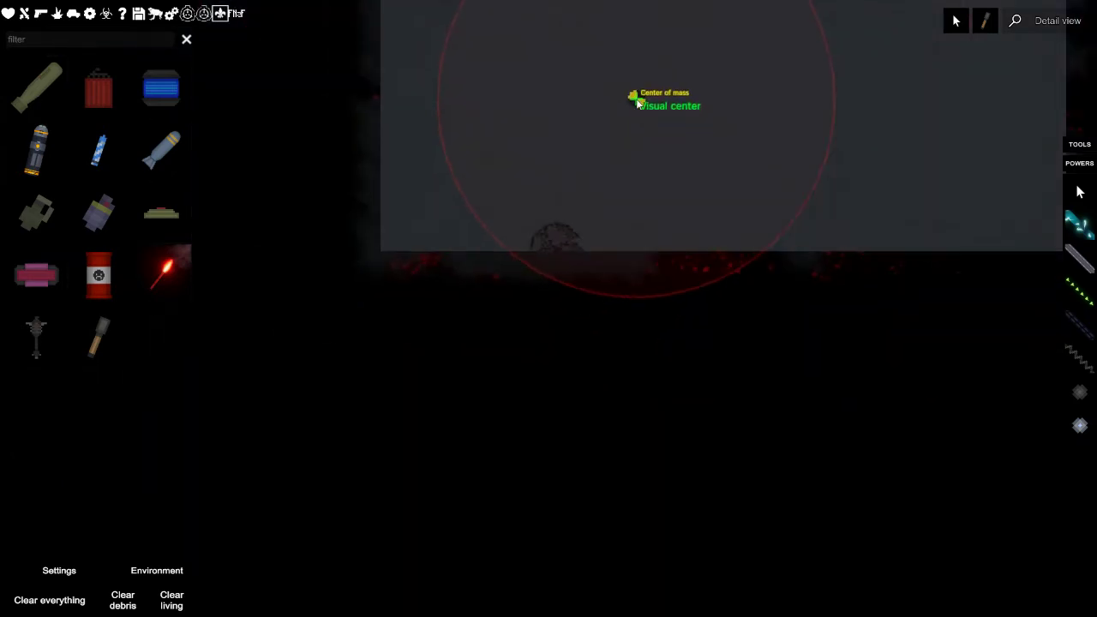
{"action": "scroll", "coordinate": [638, 106], "scroll_direction": "down", "scroll_amount": 3}
{"action": "scroll", "coordinate": [645, 99], "scroll_direction": "down", "scroll_amount": 2}
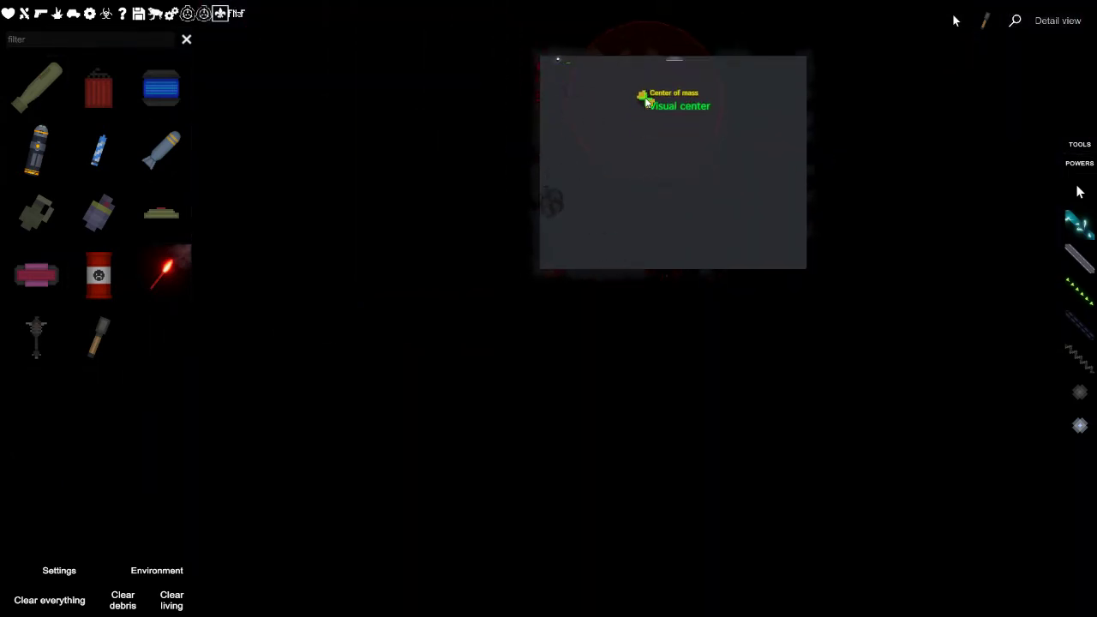
{"action": "left_click_drag", "start_coordinate": [645, 97], "coordinate": [598, 92]}
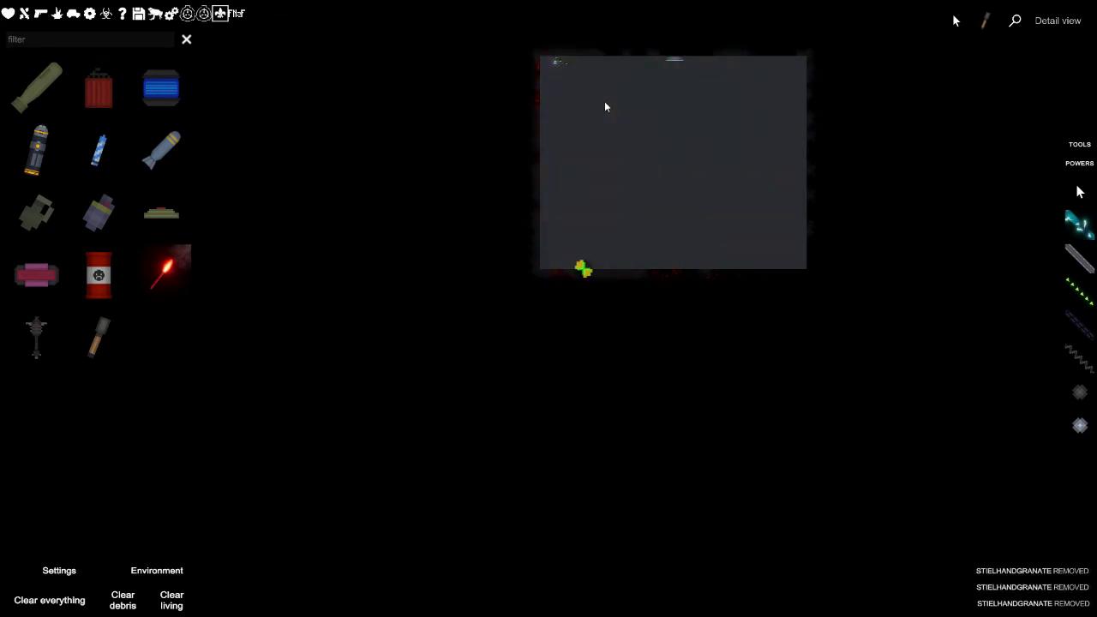
{"action": "scroll", "coordinate": [656, 153], "scroll_direction": "up", "scroll_amount": 3}
{"action": "scroll", "coordinate": [659, 146], "scroll_direction": "down", "scroll_amount": 3}
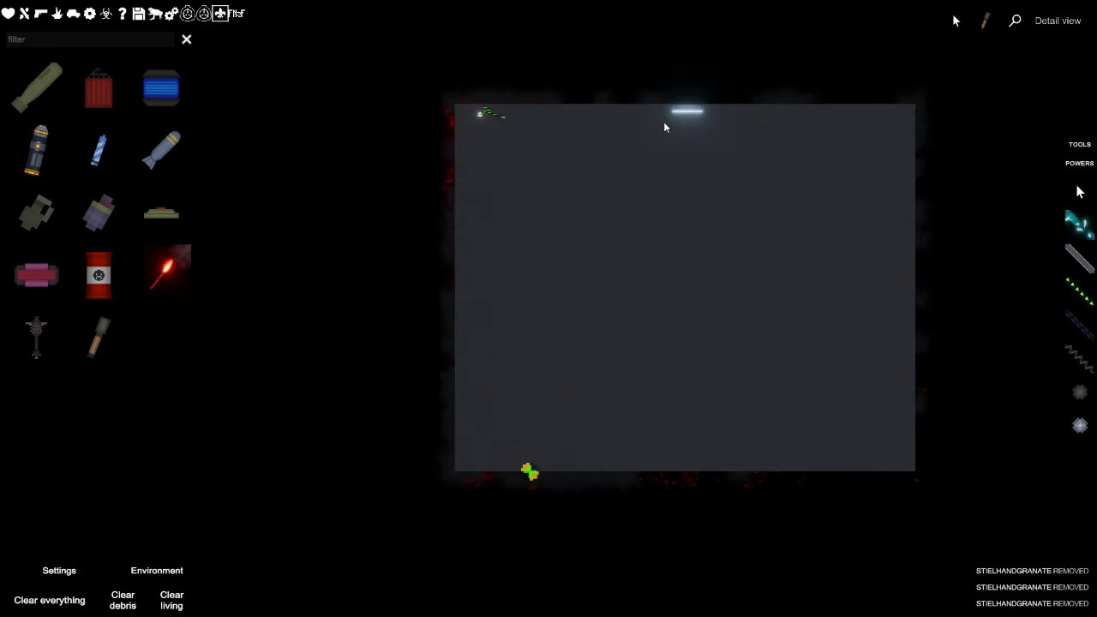
{"action": "scroll", "coordinate": [657, 175], "scroll_direction": "up", "scroll_amount": 6}
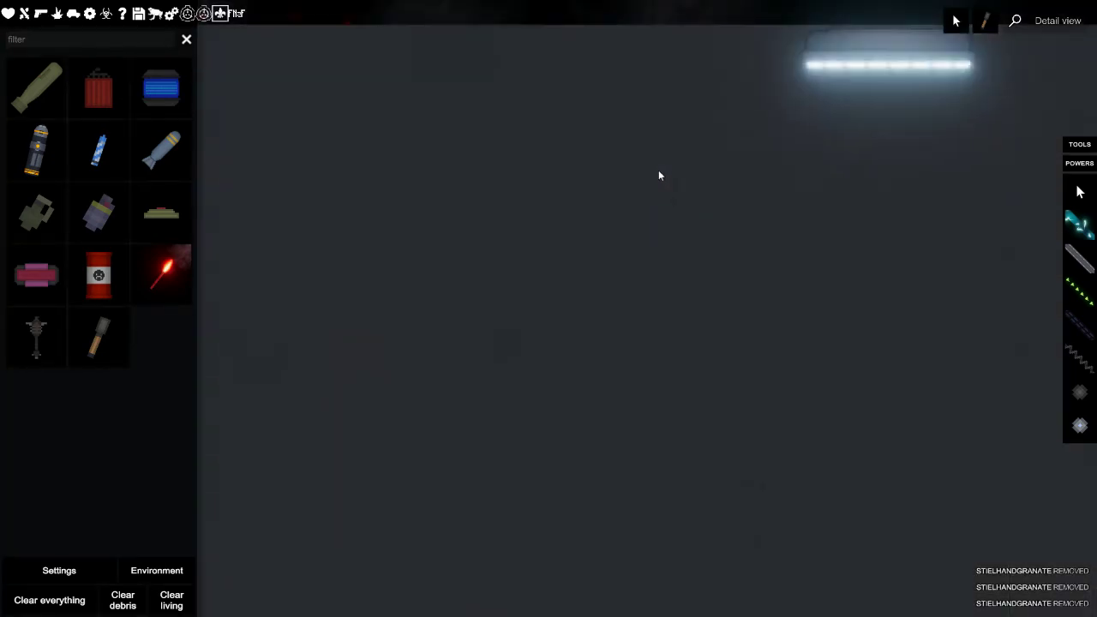
{"action": "scroll", "coordinate": [659, 176], "scroll_direction": "down", "scroll_amount": 5}
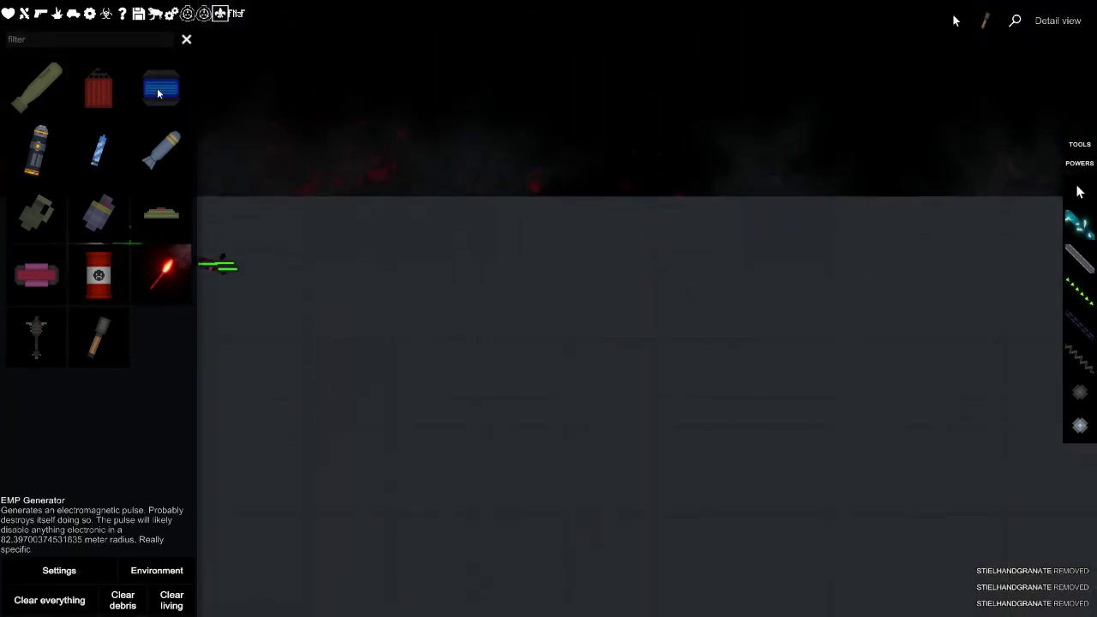
Place and activate an EMP Generator, then detonate a stick of dynamite
{"action": "left_click", "coordinate": [158, 86]}
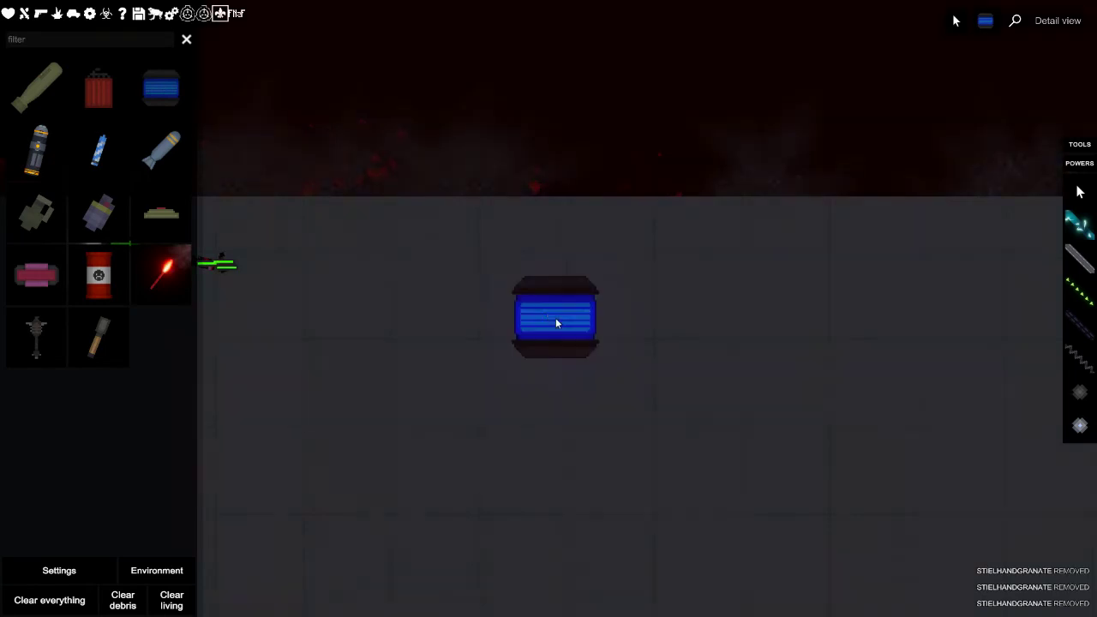
{"action": "left_click_drag", "start_coordinate": [555, 318], "coordinate": [559, 343]}
{"action": "key", "text": "f"}
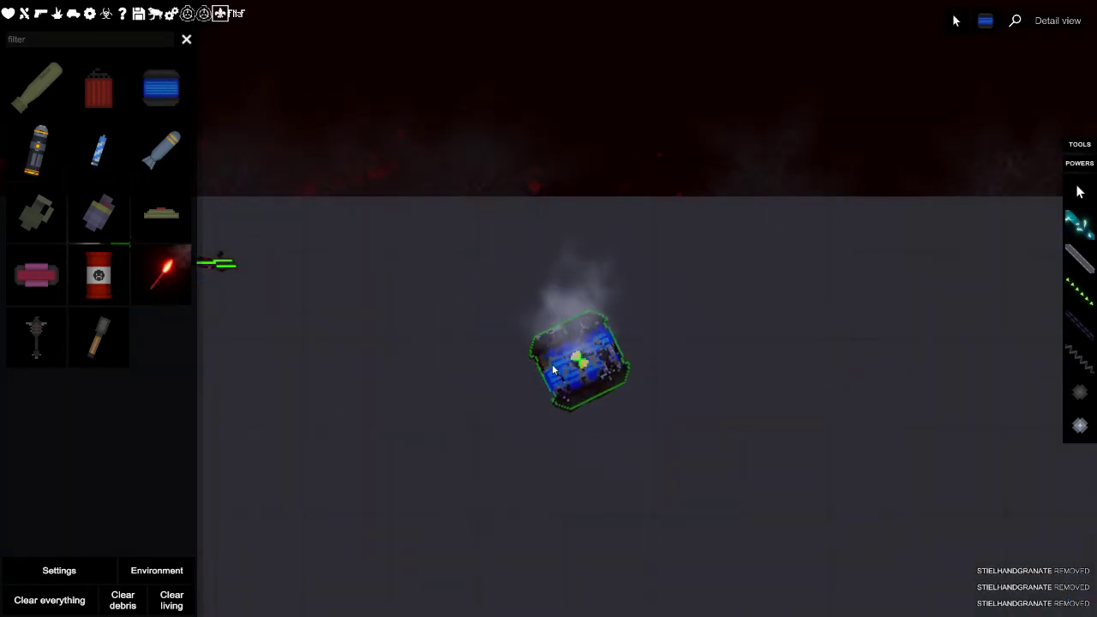
{"action": "scroll", "coordinate": [541, 366], "scroll_direction": "up", "scroll_amount": 1}
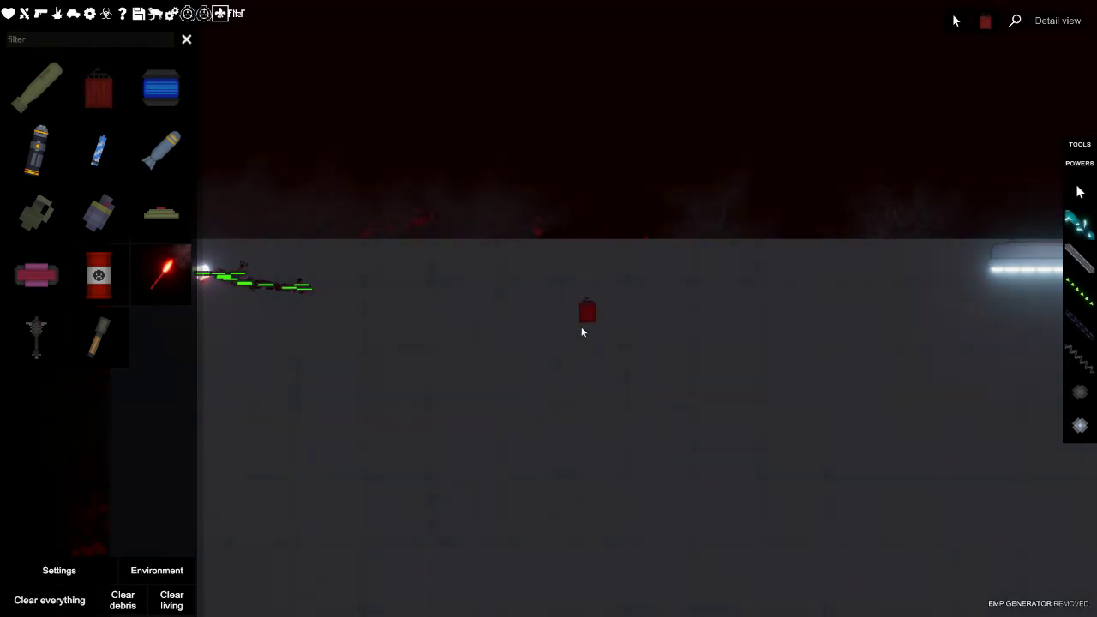
{"action": "key", "text": "f"}
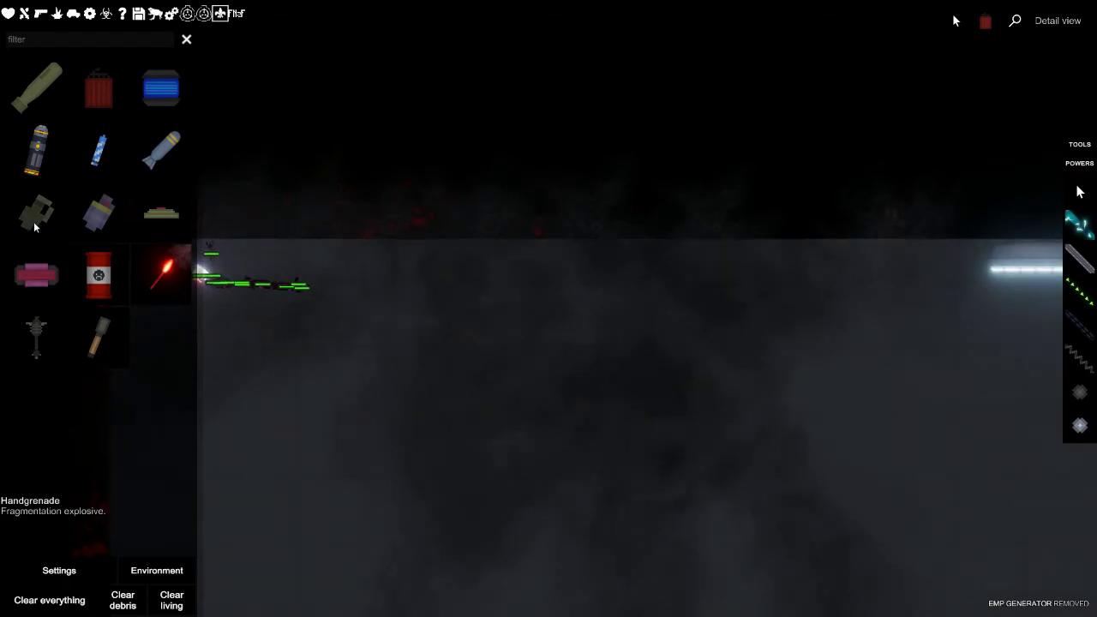
Spawn and detonate an Atom Bomb, then pan around to find the surviving character
{"action": "left_click", "coordinate": [38, 87]}
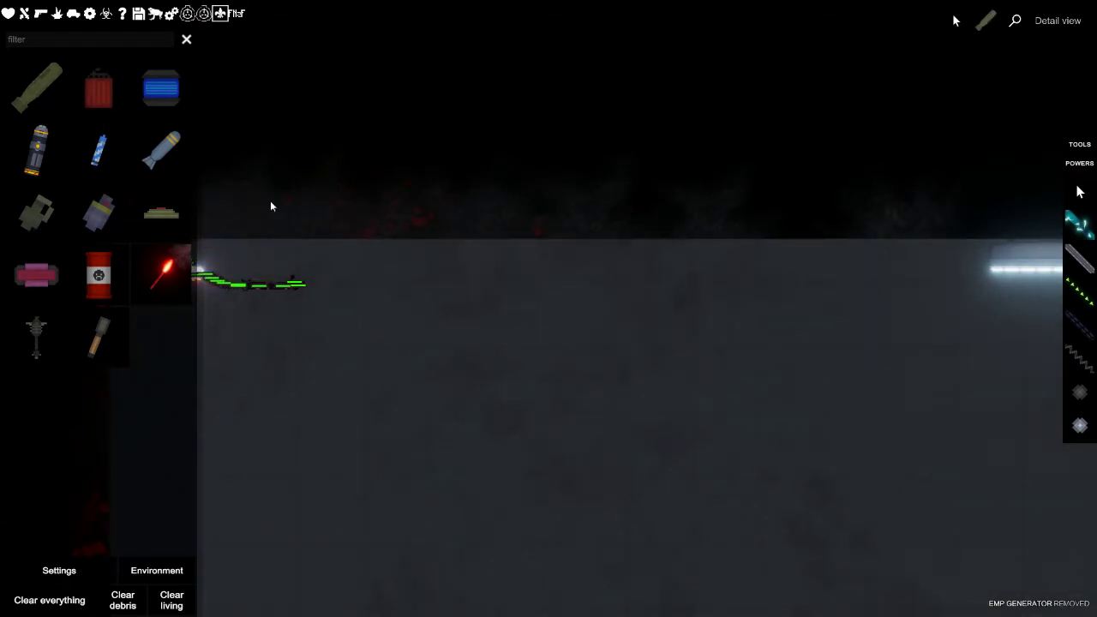
{"action": "left_click", "coordinate": [772, 335]}
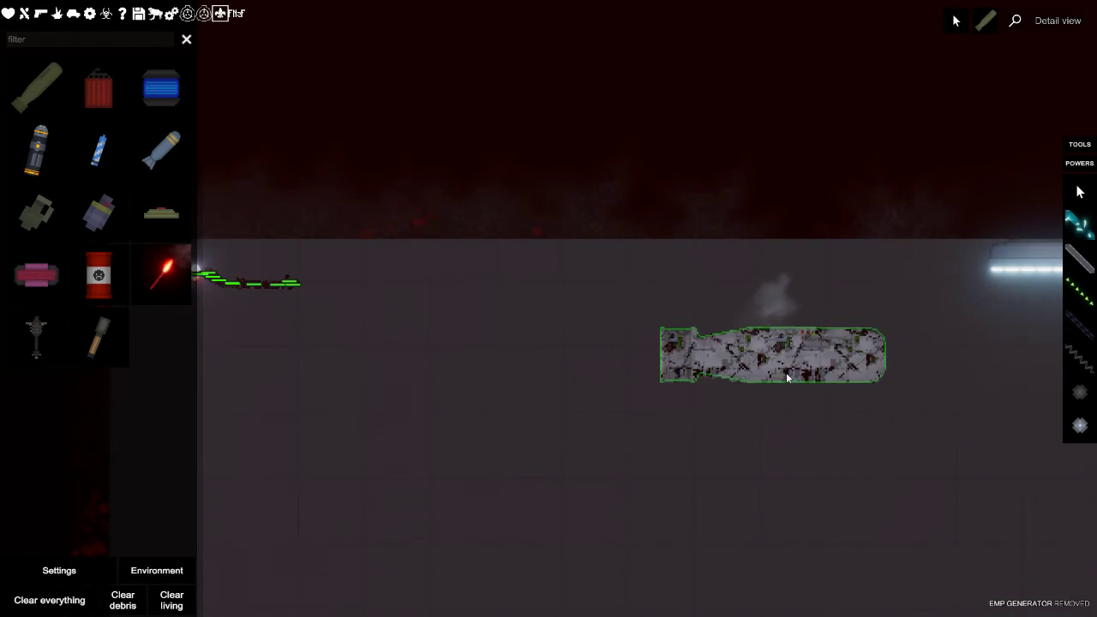
{"action": "key", "text": "f"}
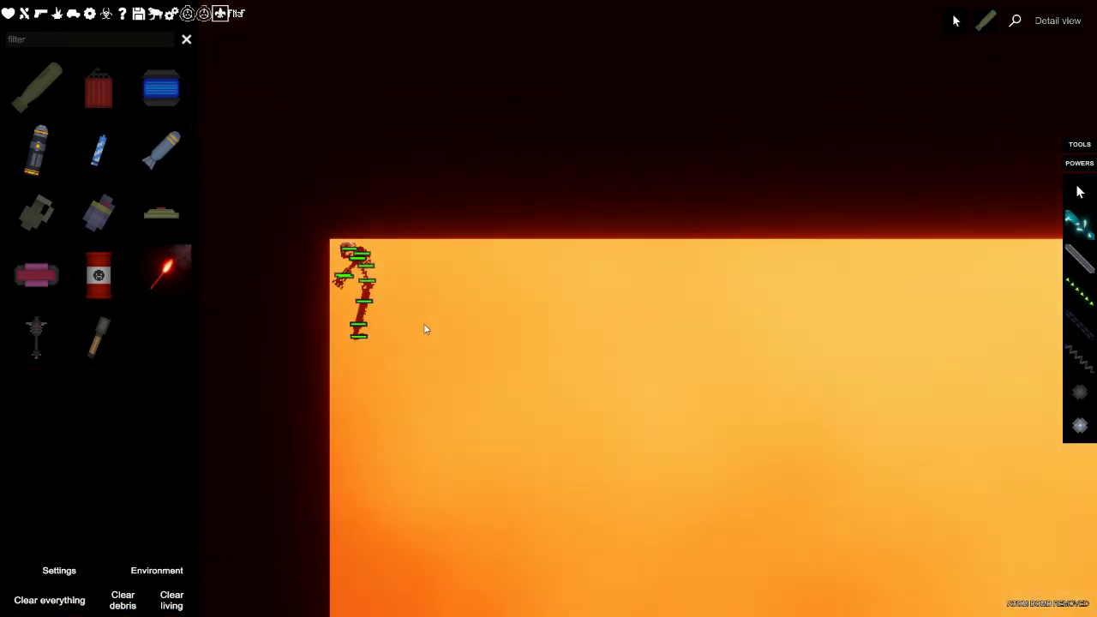
{"action": "key", "text": "w"}
{"action": "key", "text": "s"}
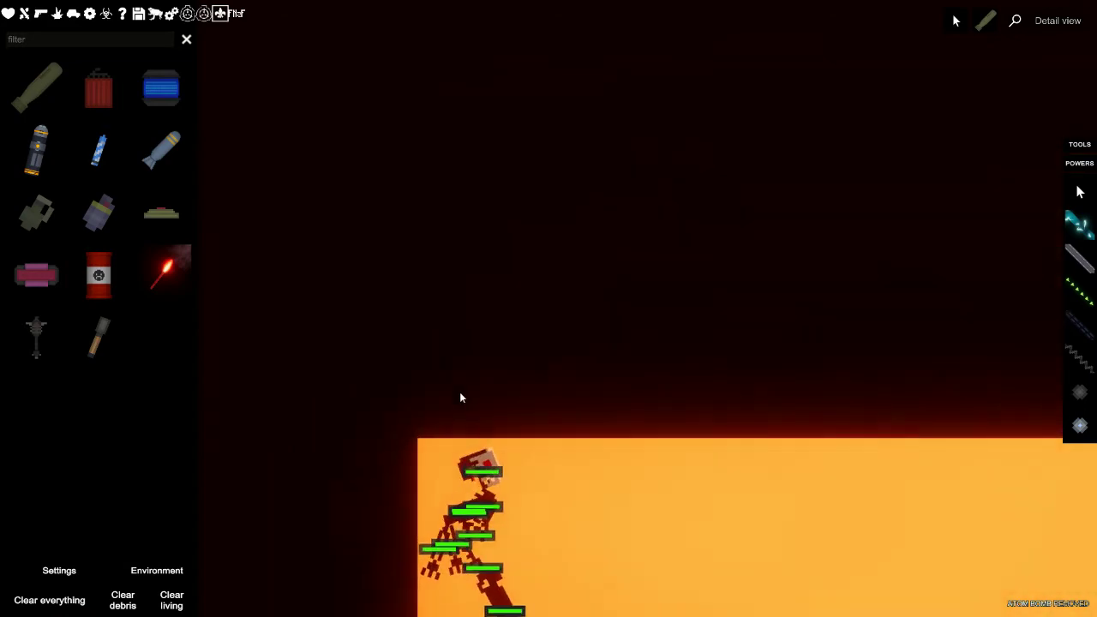
{"action": "key", "text": "w"}
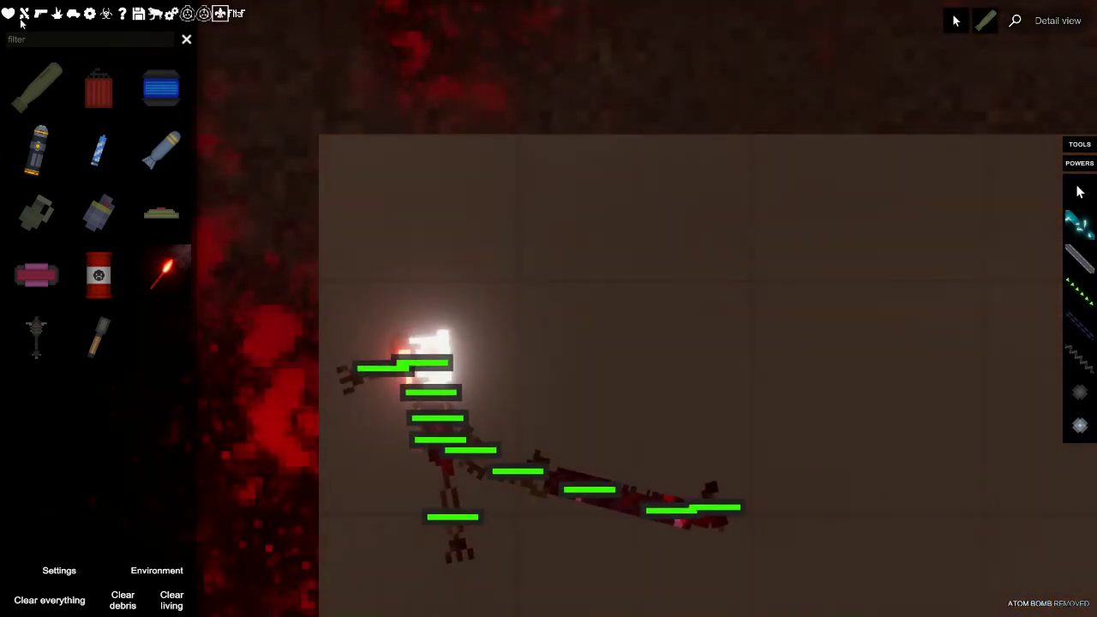
Spawn a wooden bat from the Melee catalog
{"action": "left_click", "coordinate": [24, 13]}
{"action": "key", "text": "w"}
{"action": "key", "text": "d"}
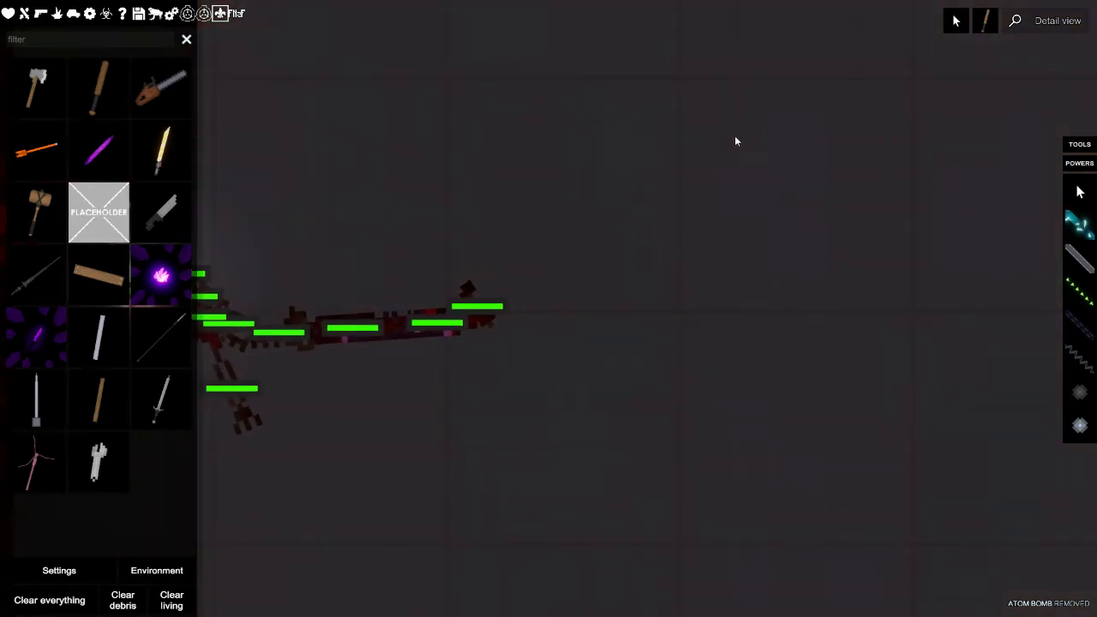
{"action": "left_click", "coordinate": [754, 146]}
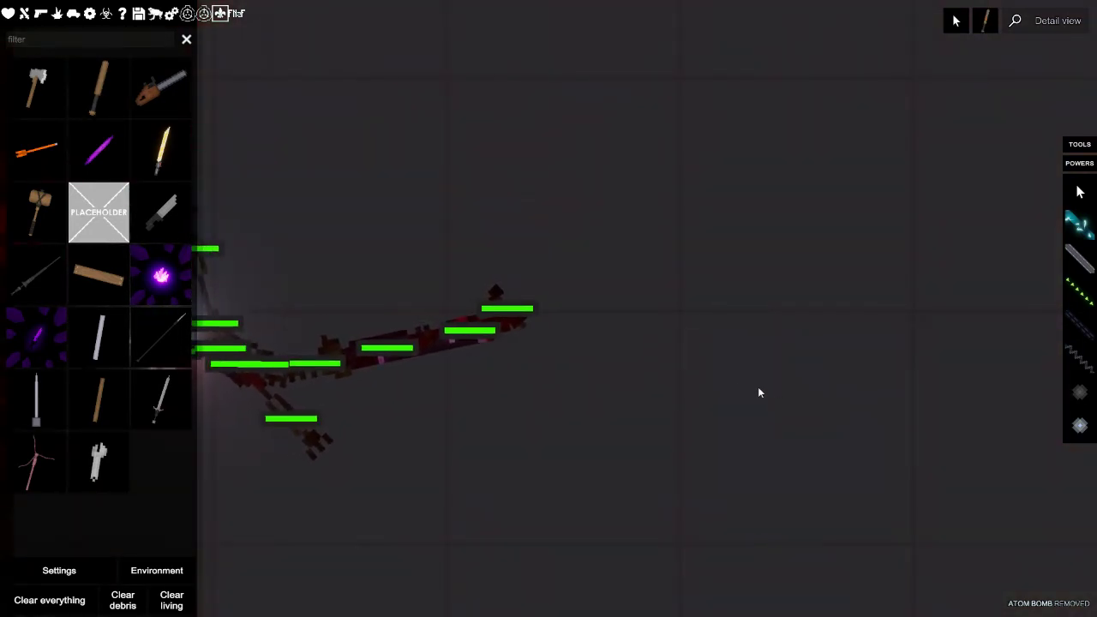
{"action": "scroll", "coordinate": [758, 387], "scroll_direction": "down", "scroll_amount": 3}
{"action": "scroll", "coordinate": [734, 378], "scroll_direction": "down", "scroll_amount": 2}
Move a PM - Purple Crystal to the character and set off several crystal blasts
{"action": "key", "text": "d"}
{"action": "scroll", "coordinate": [746, 416], "scroll_direction": "up", "scroll_amount": 4}
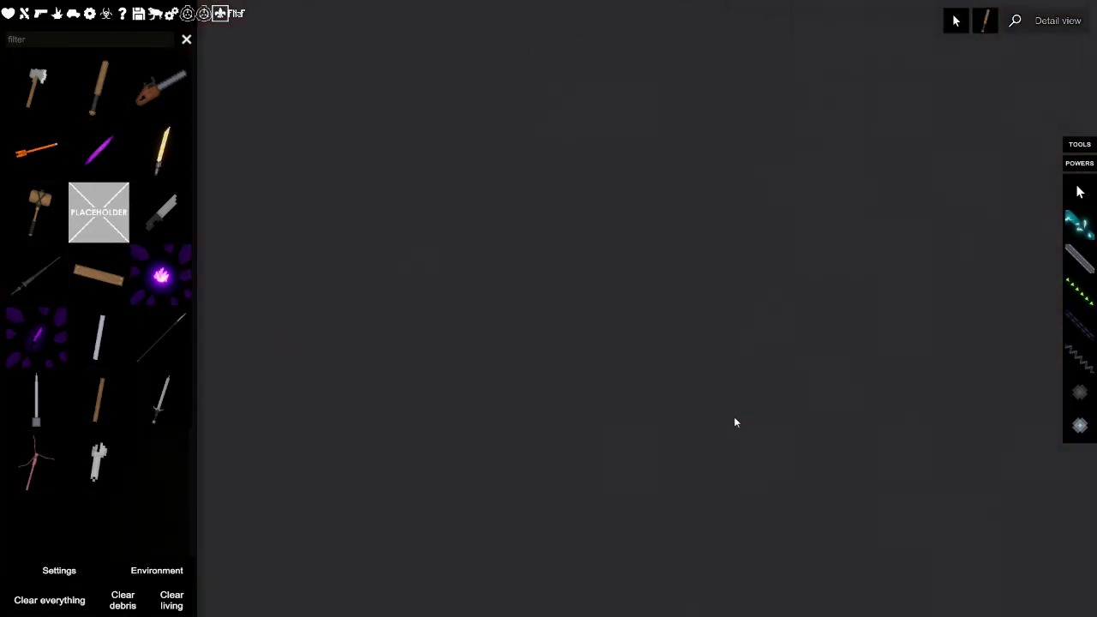
{"action": "scroll", "coordinate": [734, 416], "scroll_direction": "down", "scroll_amount": 3}
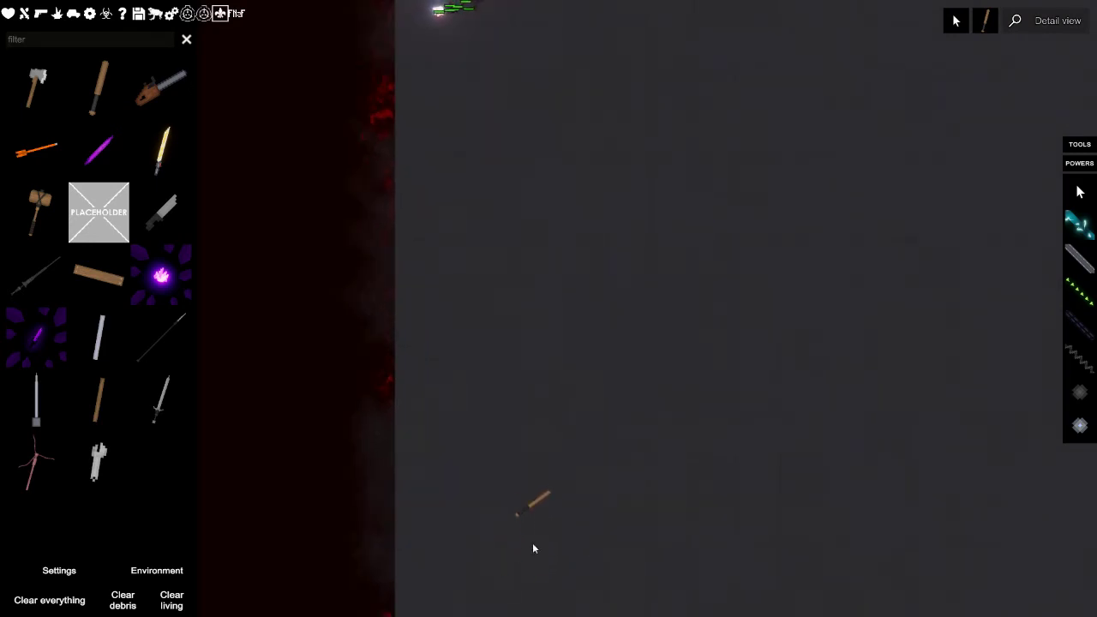
{"action": "left_click", "coordinate": [531, 392]}
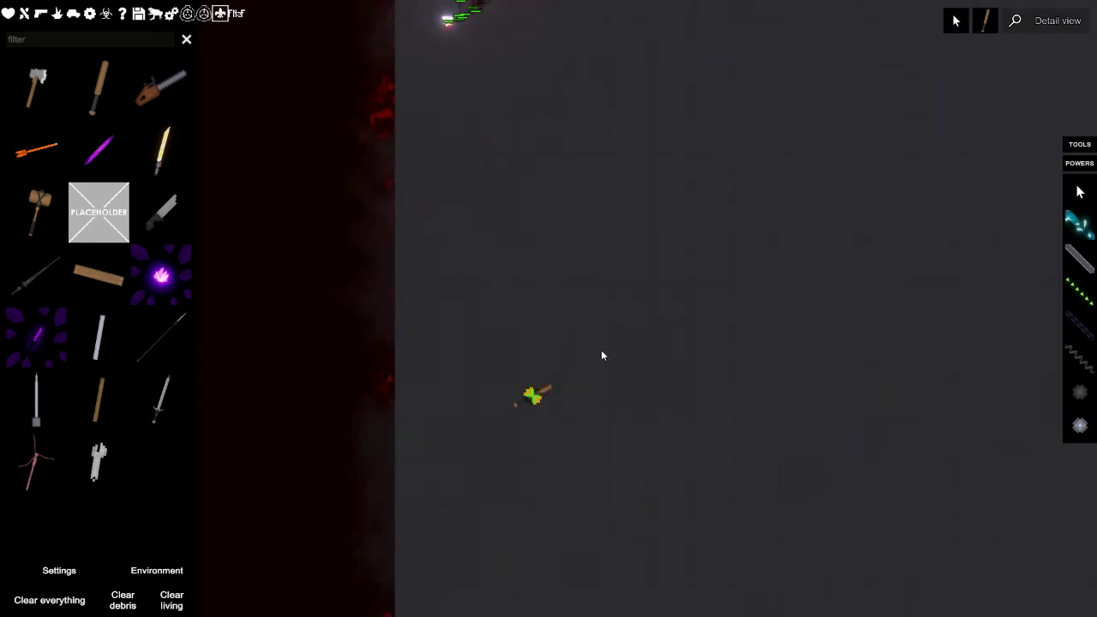
{"action": "scroll", "coordinate": [609, 343], "scroll_direction": "down", "scroll_amount": 3}
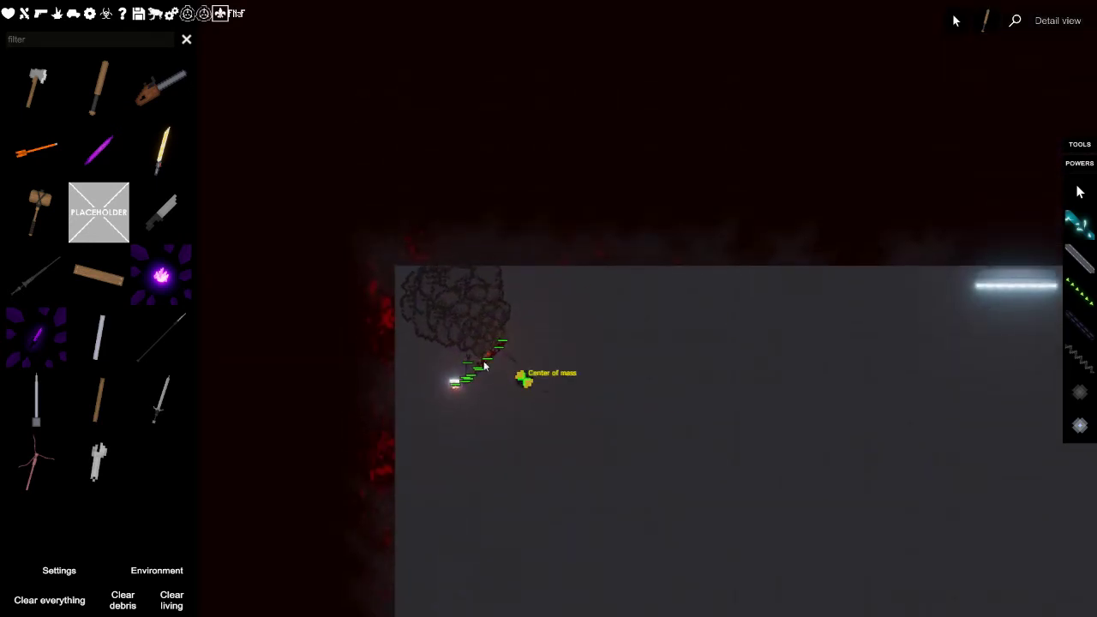
{"action": "left_click_drag", "start_coordinate": [545, 339], "coordinate": [497, 350]}
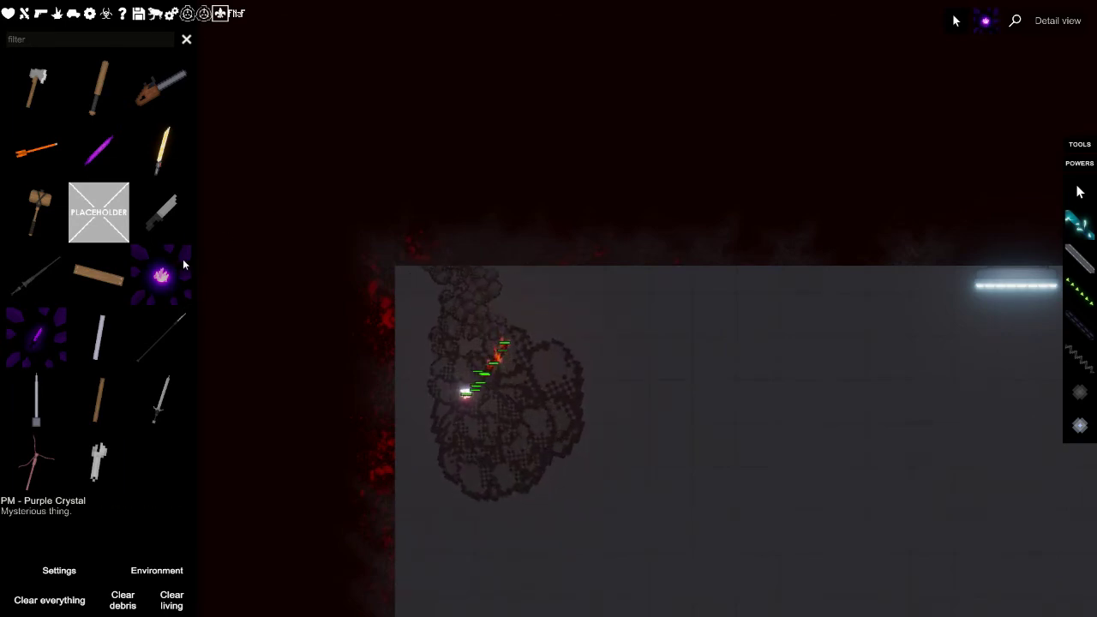
{"action": "key", "text": "f"}
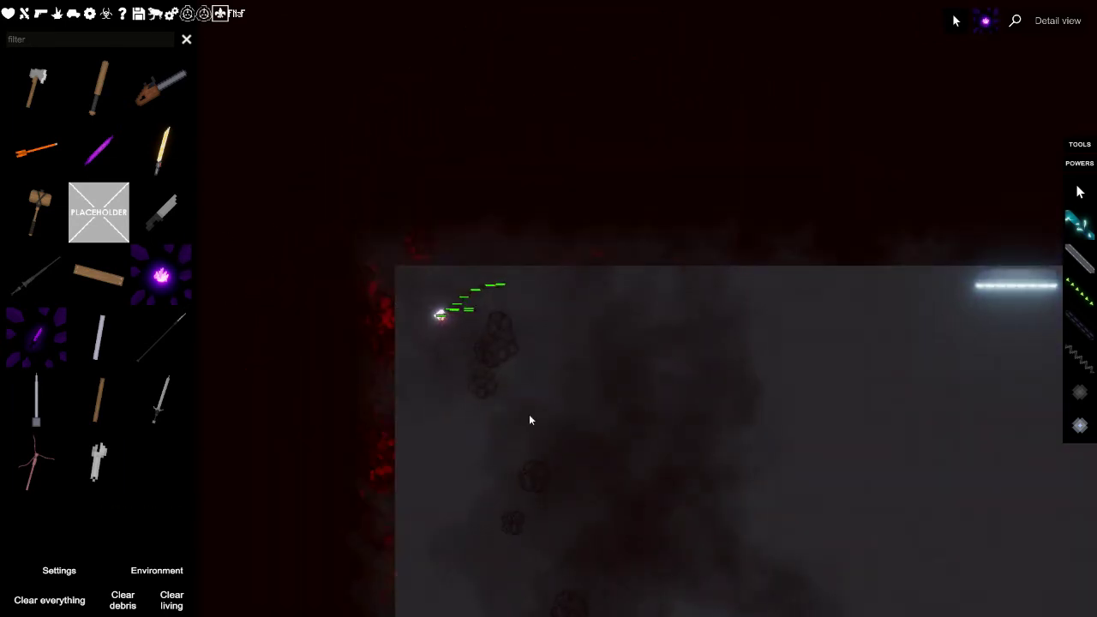
{"action": "left_click", "coordinate": [503, 396]}
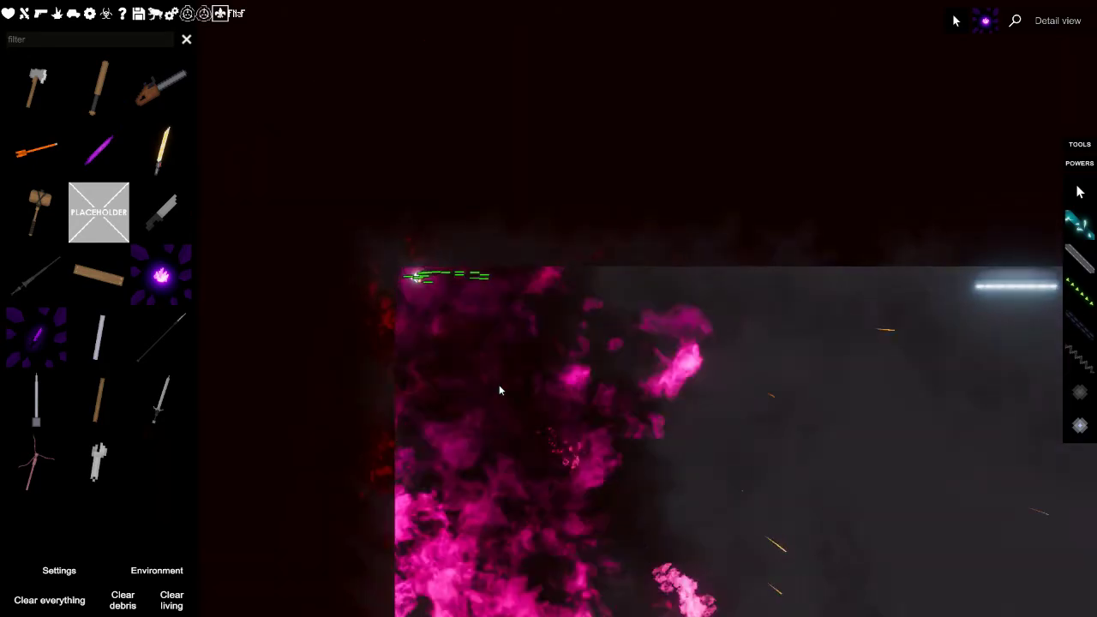
{"action": "left_click", "coordinate": [500, 385]}
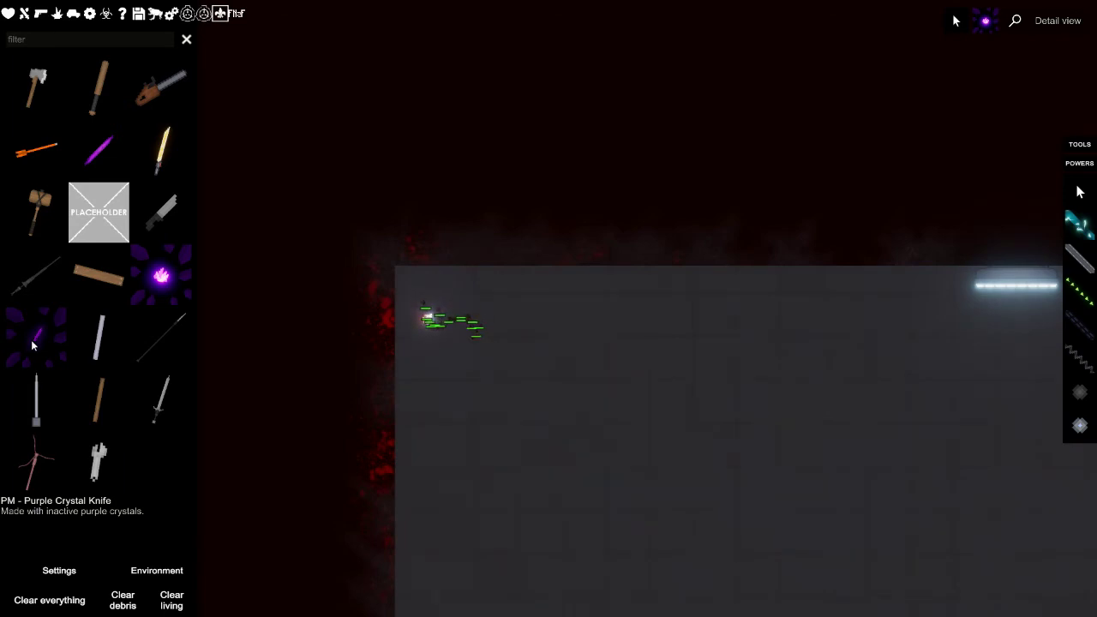
Place a Purple Guy's Gun above the character, and spawn then delete the purple car
{"action": "left_click", "coordinate": [220, 14]}
{"action": "scroll", "coordinate": [99, 343], "scroll_direction": "down", "scroll_amount": 5}
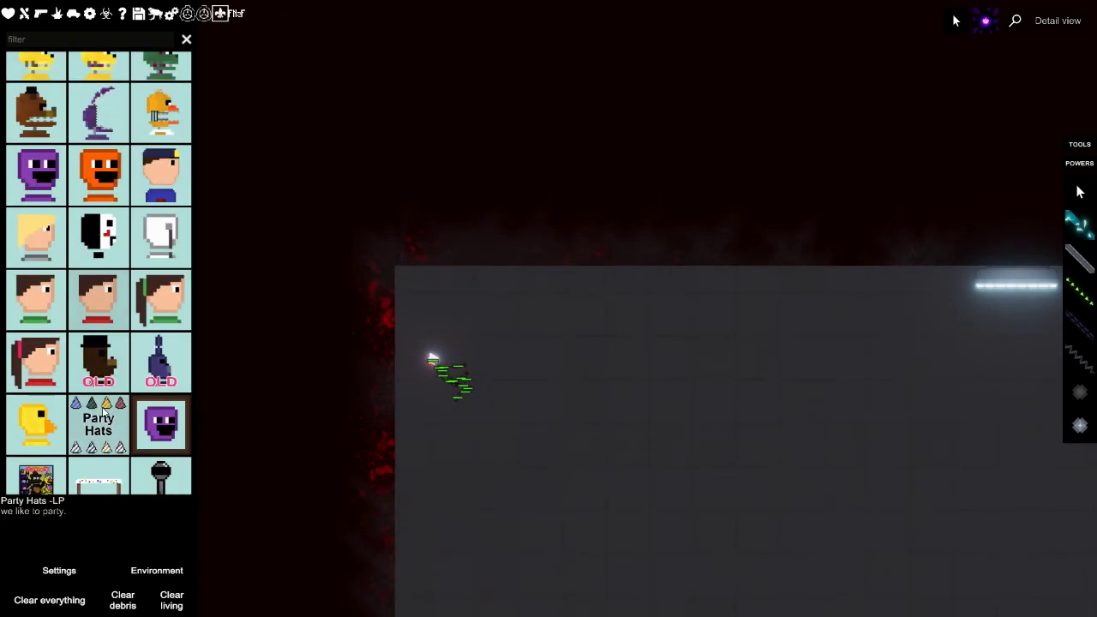
{"action": "scroll", "coordinate": [103, 416], "scroll_direction": "down", "scroll_amount": 3}
{"action": "scroll", "coordinate": [129, 386], "scroll_direction": "down", "scroll_amount": 3}
{"action": "scroll", "coordinate": [134, 384], "scroll_direction": "down", "scroll_amount": 2}
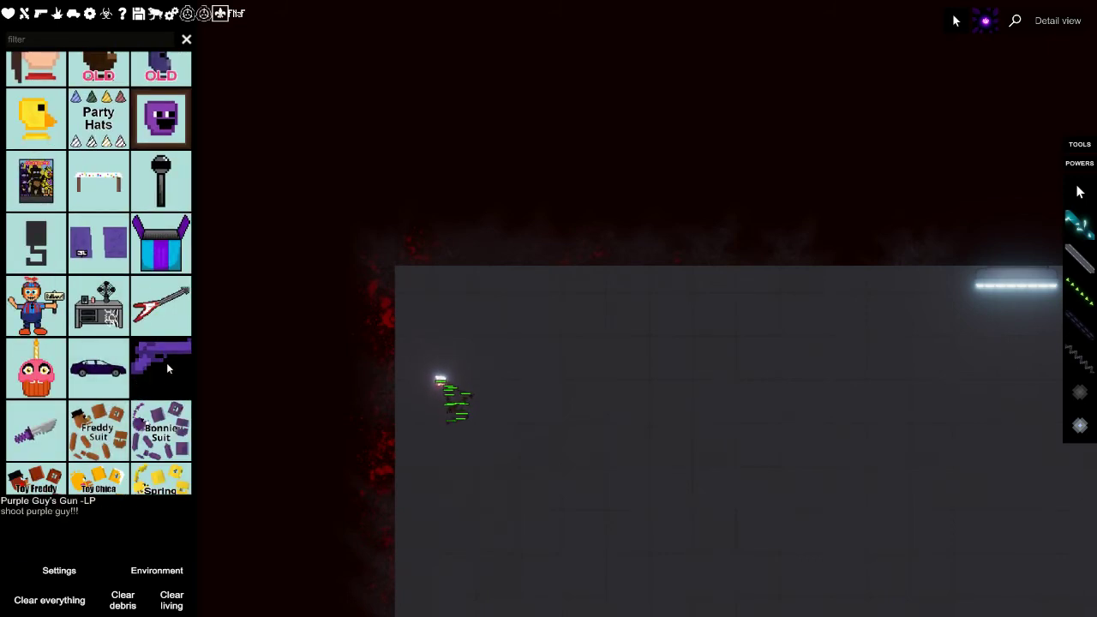
{"action": "left_click", "coordinate": [166, 367]}
{"action": "left_click", "coordinate": [426, 323]}
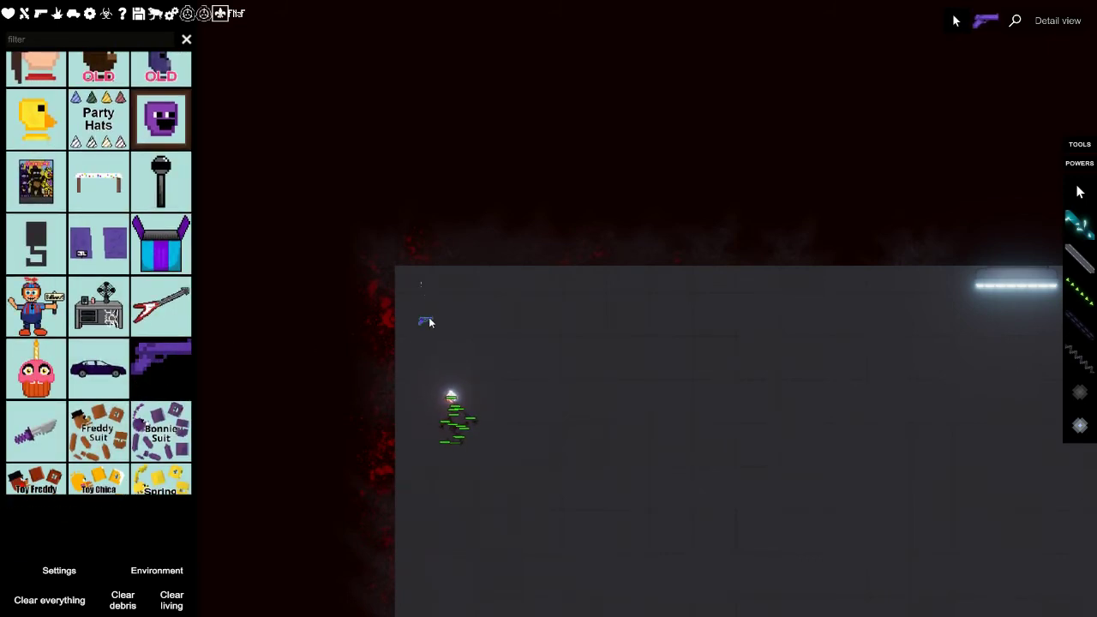
{"action": "scroll", "coordinate": [98, 257], "scroll_direction": "down", "scroll_amount": 1}
{"action": "scroll", "coordinate": [635, 471], "scroll_direction": "up", "scroll_amount": 3}
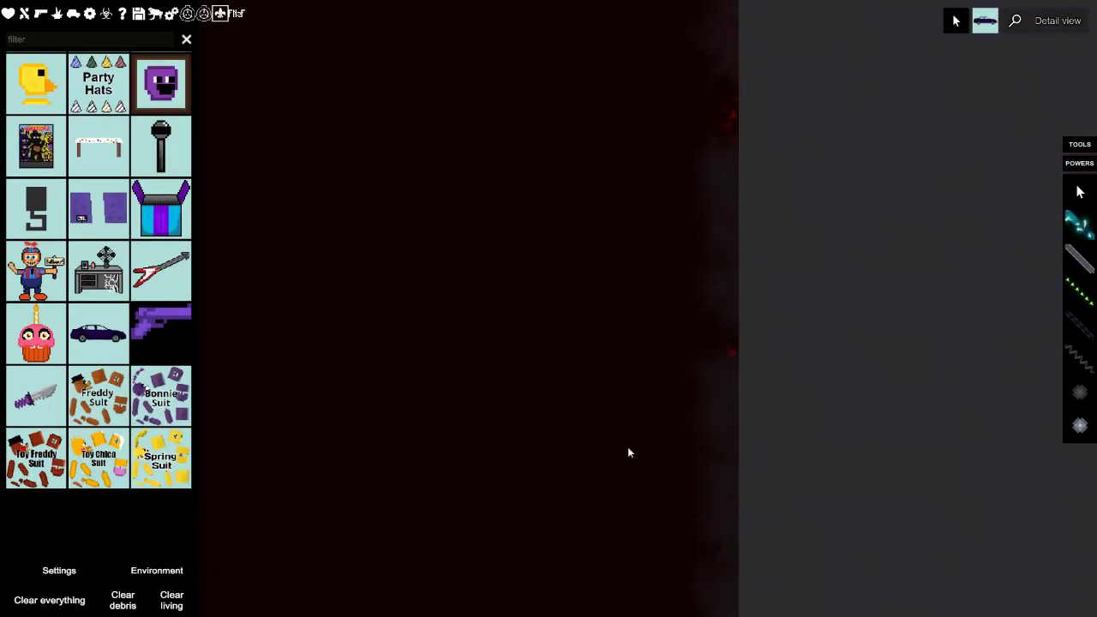
{"action": "scroll", "coordinate": [628, 446], "scroll_direction": "up", "scroll_amount": 2}
{"action": "scroll", "coordinate": [627, 428], "scroll_direction": "up", "scroll_amount": 2}
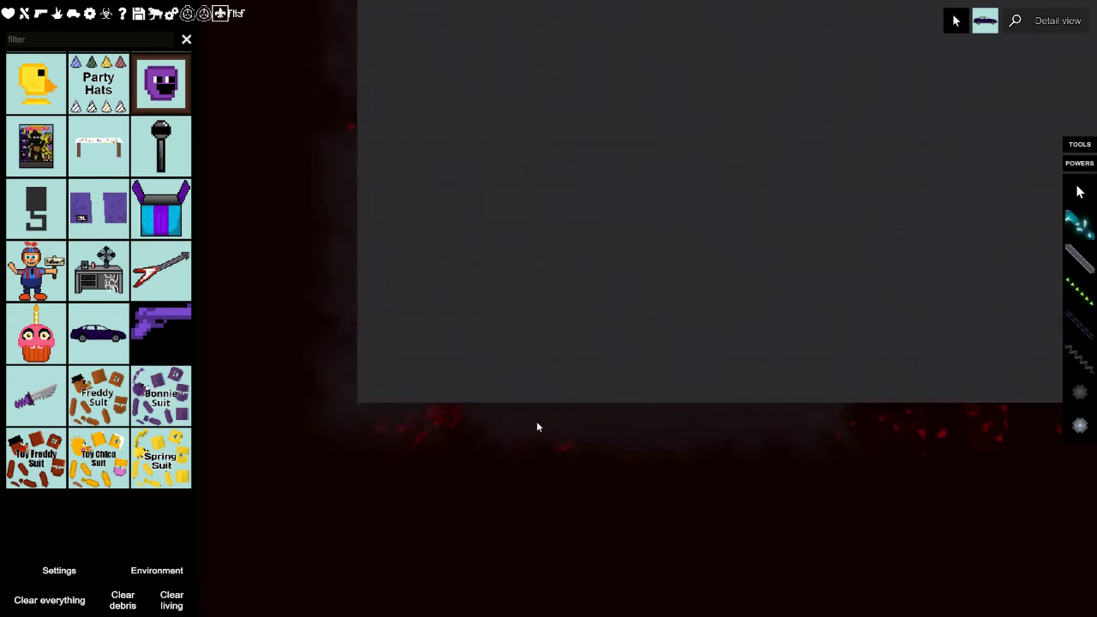
{"action": "left_click", "coordinate": [472, 381]}
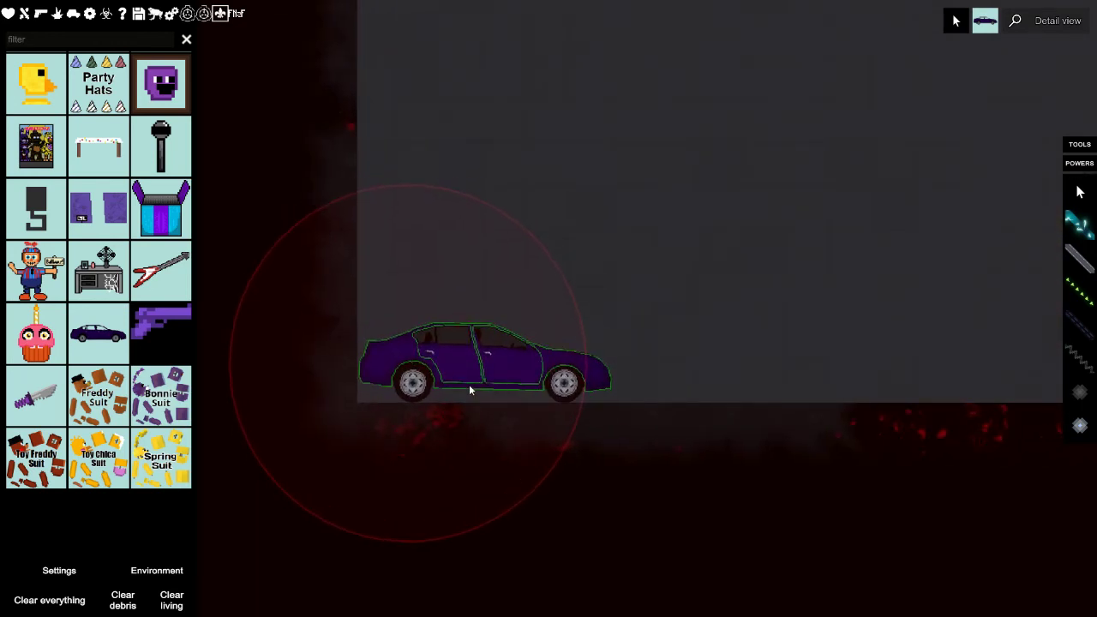
{"action": "key", "text": "Delete"}
Place another purple gun on the floor and drag it around the room
{"action": "left_click", "coordinate": [161, 343]}
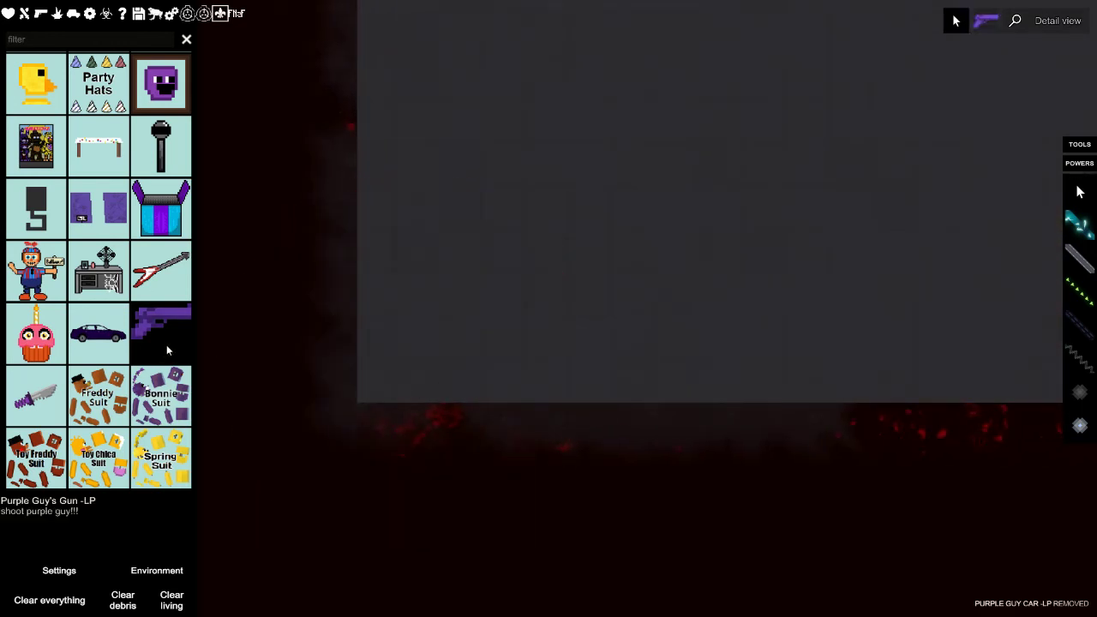
{"action": "left_click", "coordinate": [518, 392]}
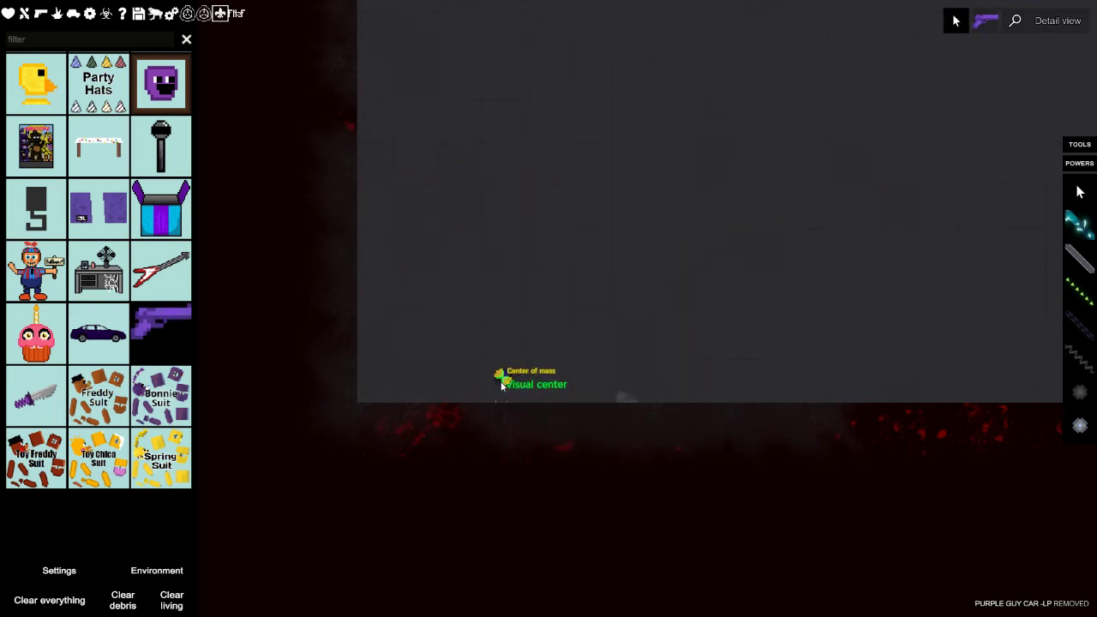
{"action": "left_click_drag", "start_coordinate": [572, 401], "coordinate": [628, 350]}
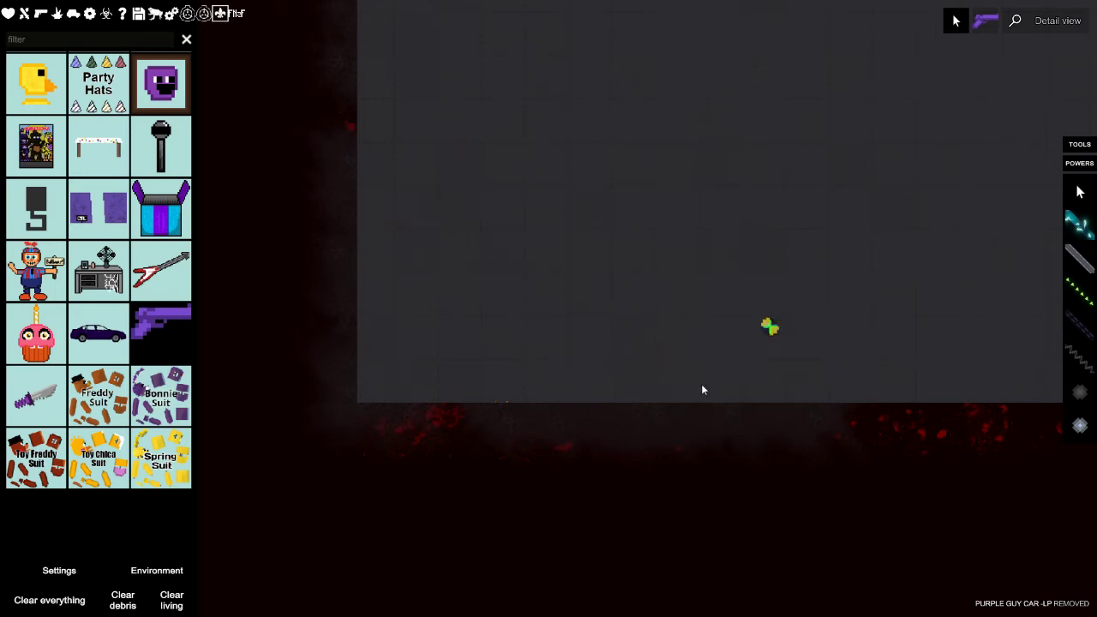
{"action": "left_click_drag", "start_coordinate": [739, 325], "coordinate": [774, 195]}
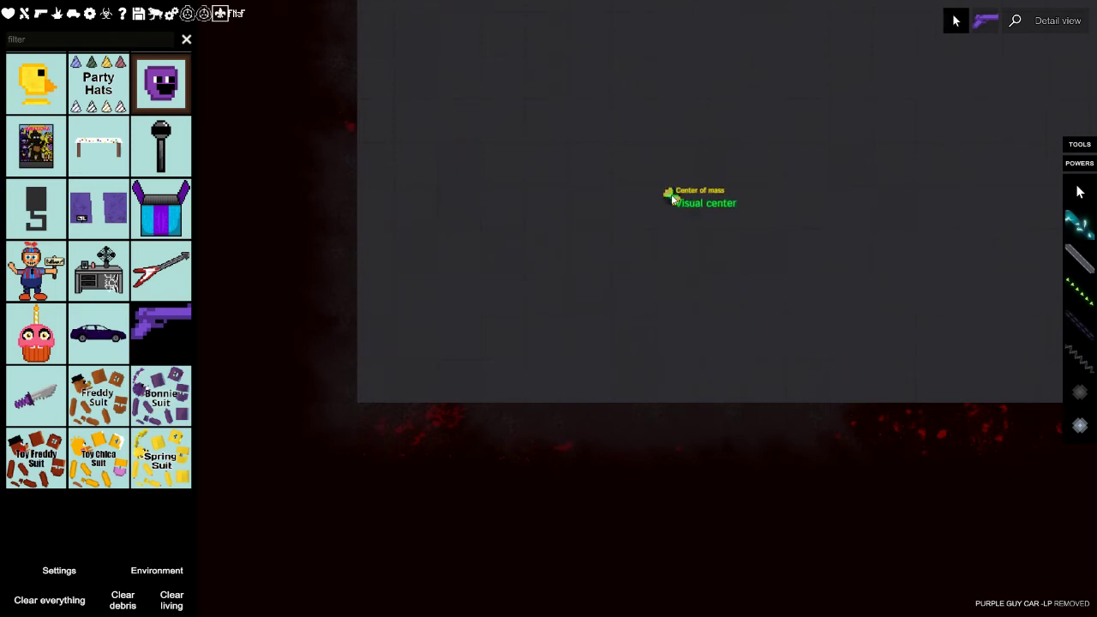
{"action": "left_click_drag", "start_coordinate": [705, 226], "coordinate": [706, 237]}
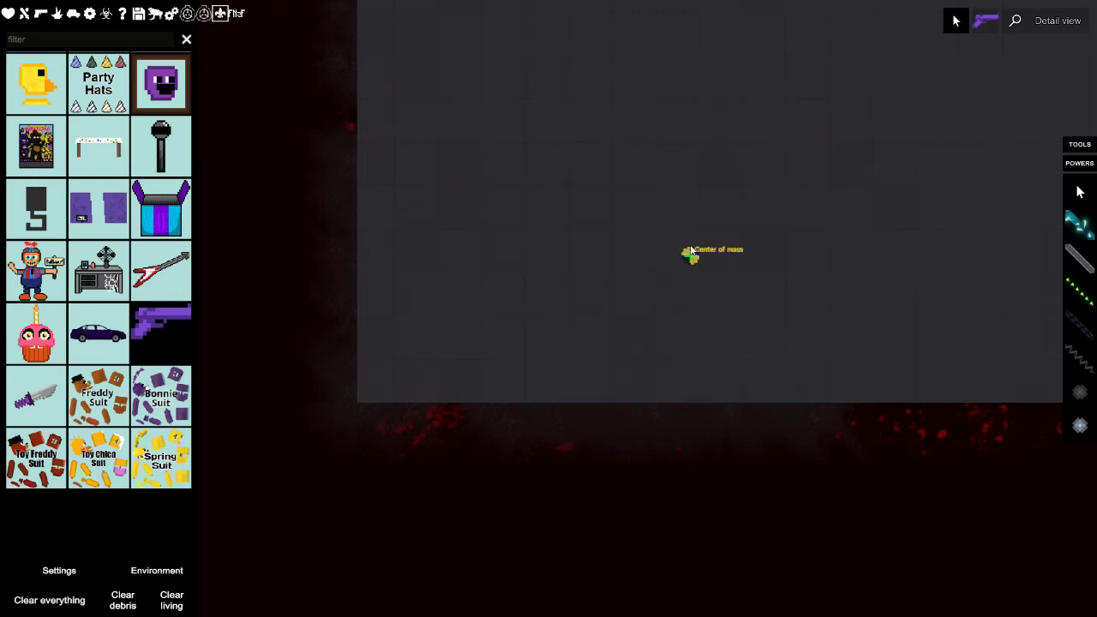
{"action": "left_click_drag", "start_coordinate": [691, 251], "coordinate": [688, 245]}
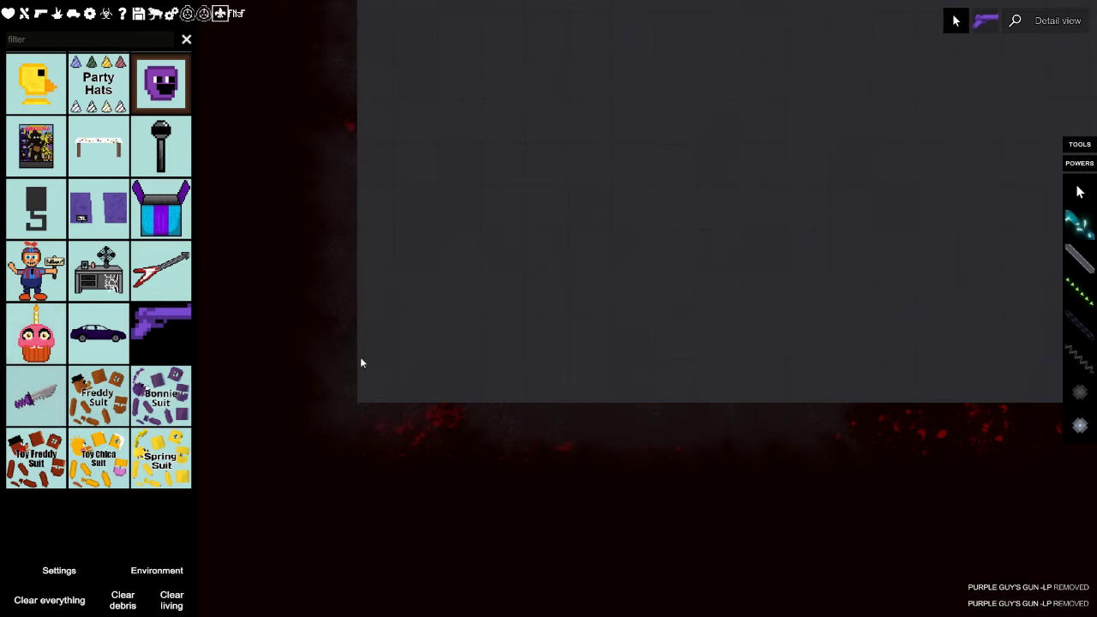
Drop a Blood Flask and a syringe from the syringes category near the character
{"action": "left_click", "coordinate": [497, 339]}
{"action": "scroll", "coordinate": [505, 315], "scroll_direction": "up", "scroll_amount": 3}
{"action": "scroll", "coordinate": [505, 316], "scroll_direction": "up", "scroll_amount": 5}
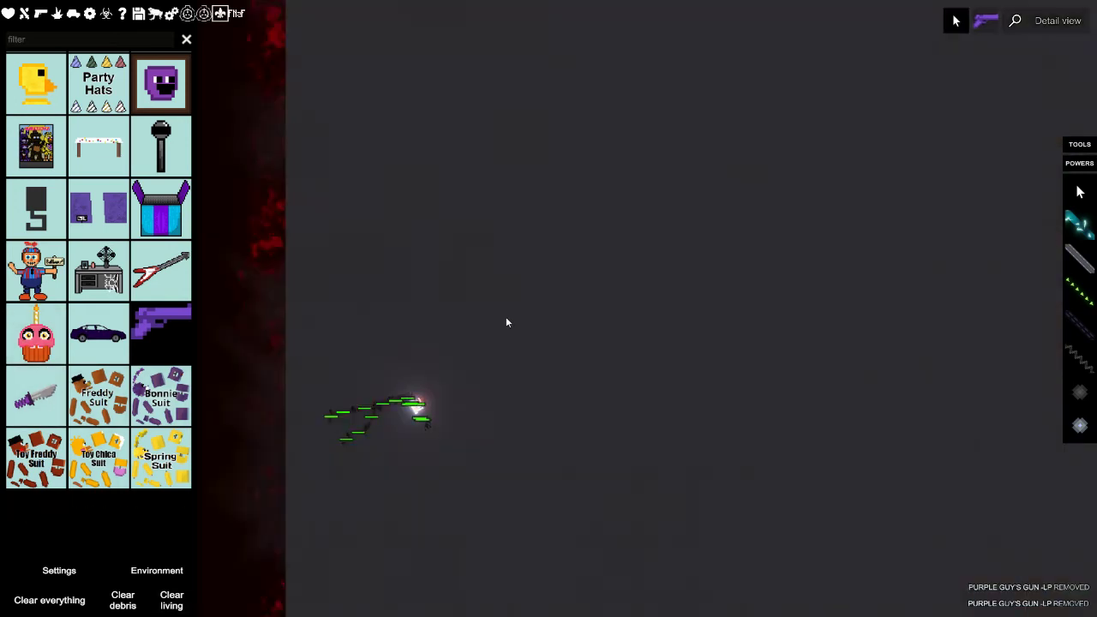
{"action": "scroll", "coordinate": [521, 361], "scroll_direction": "up", "scroll_amount": 3}
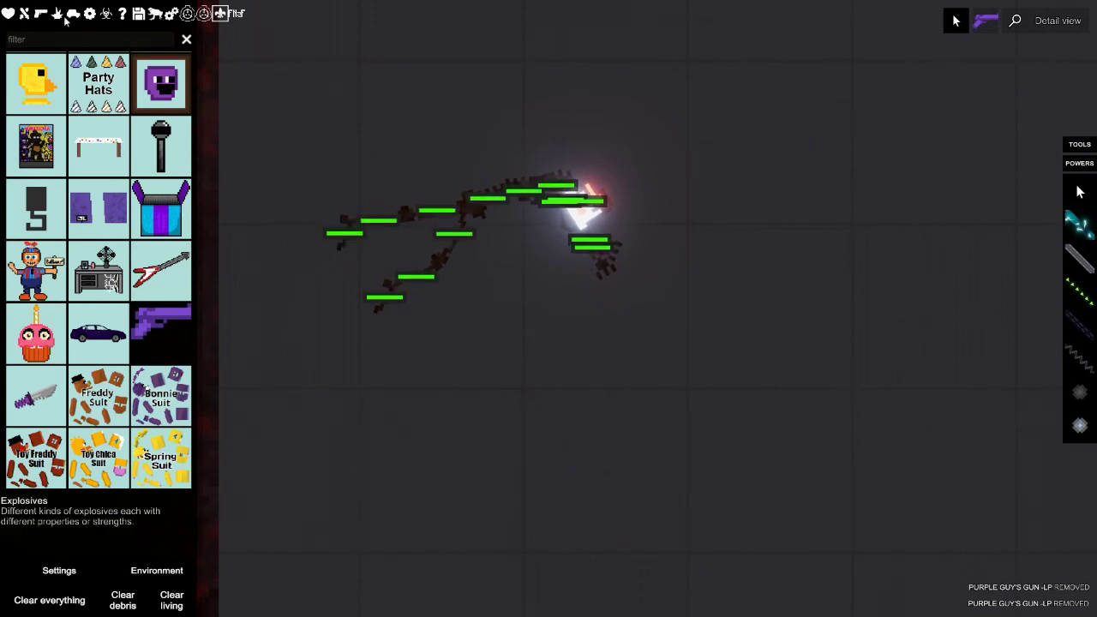
{"action": "left_click", "coordinate": [105, 13]}
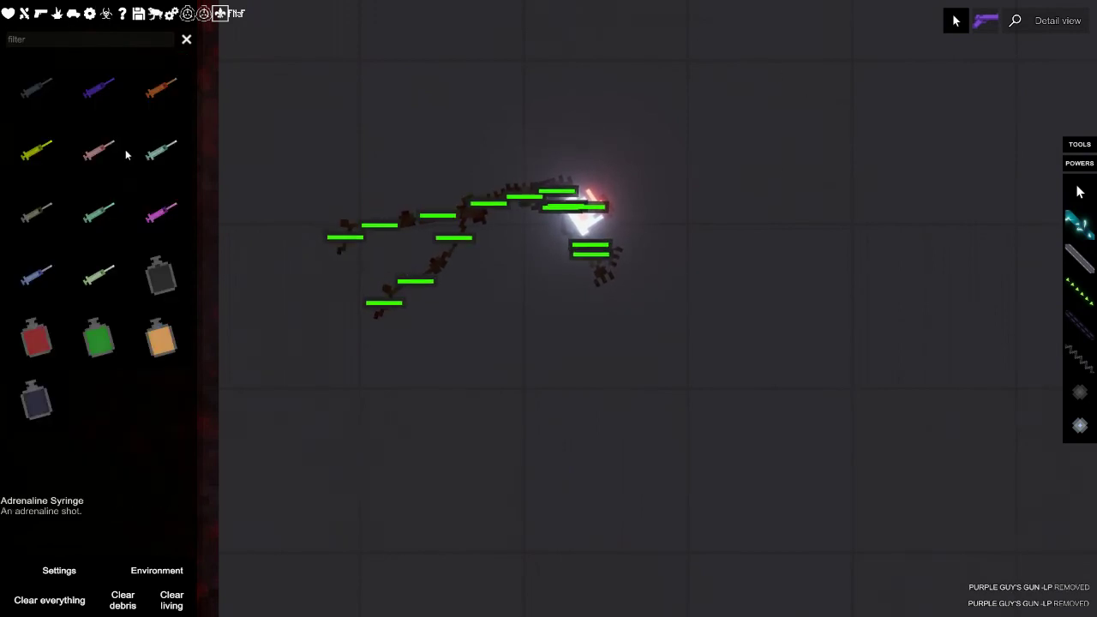
{"action": "left_click", "coordinate": [44, 351]}
{"action": "scroll", "coordinate": [616, 271], "scroll_direction": "down", "scroll_amount": 3}
{"action": "scroll", "coordinate": [531, 258], "scroll_direction": "down", "scroll_amount": 2}
{"action": "left_click", "coordinate": [531, 25]}
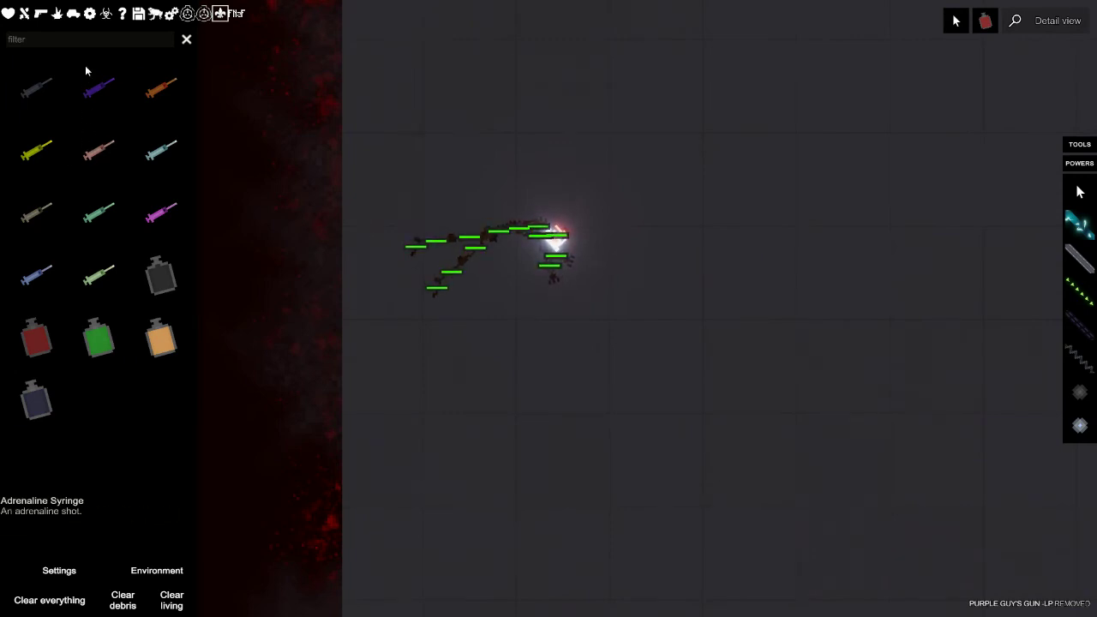
{"action": "left_click", "coordinate": [98, 152]}
{"action": "left_click", "coordinate": [473, 121]}
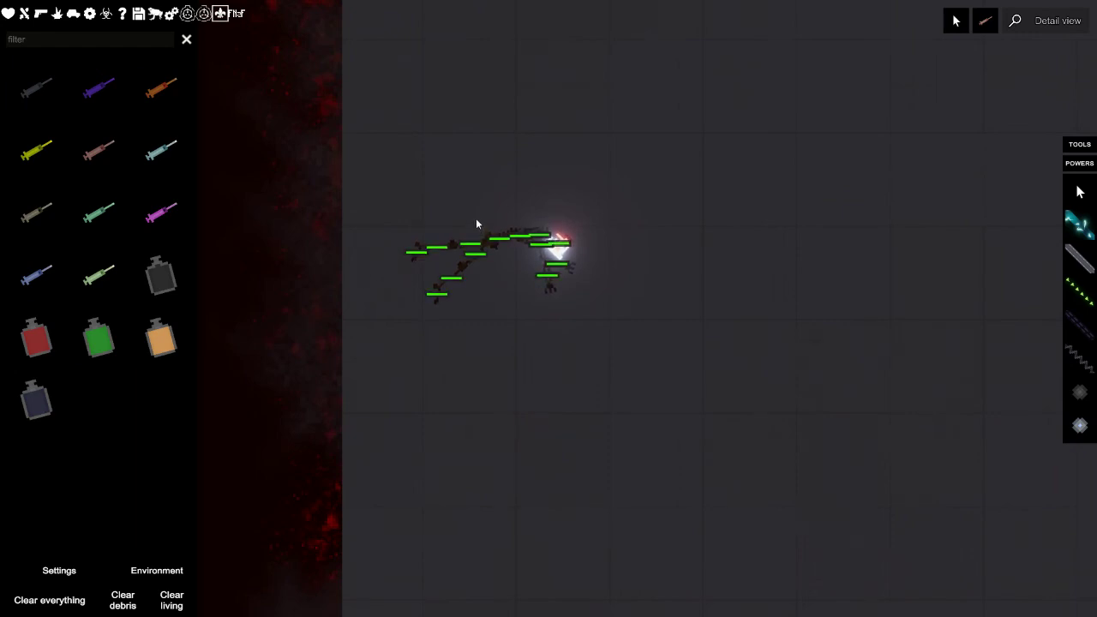
Scorch the ragdoll with repeated Pyrokinesis fire blasts, then Super Push it toward the ceiling
{"action": "left_click", "coordinate": [1079, 163]}
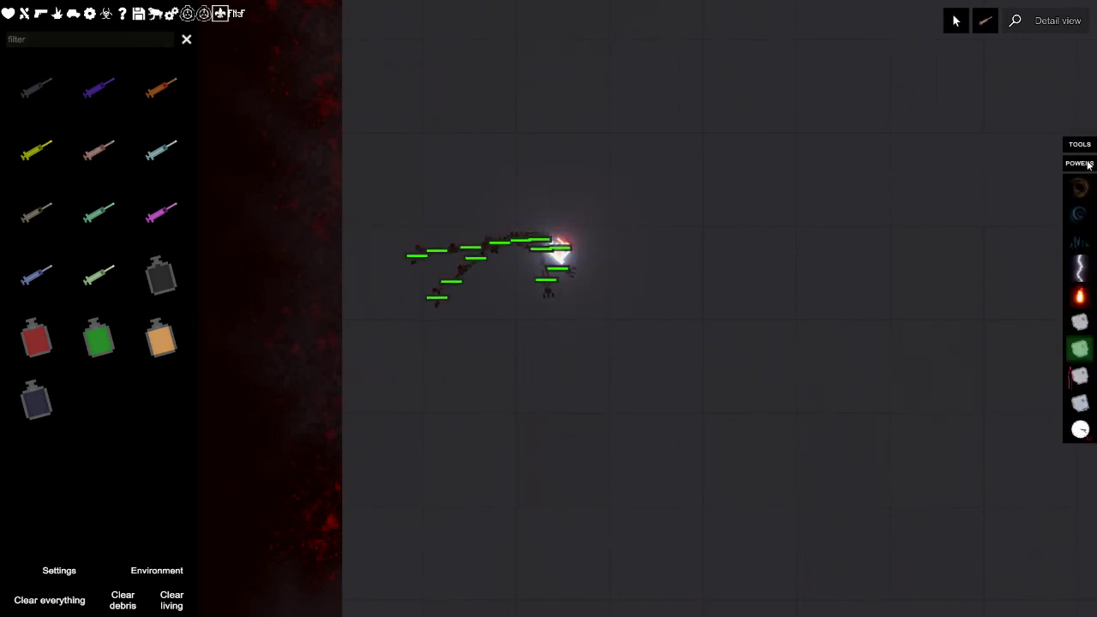
{"action": "left_click", "coordinate": [1080, 296]}
{"action": "left_click", "coordinate": [570, 257]}
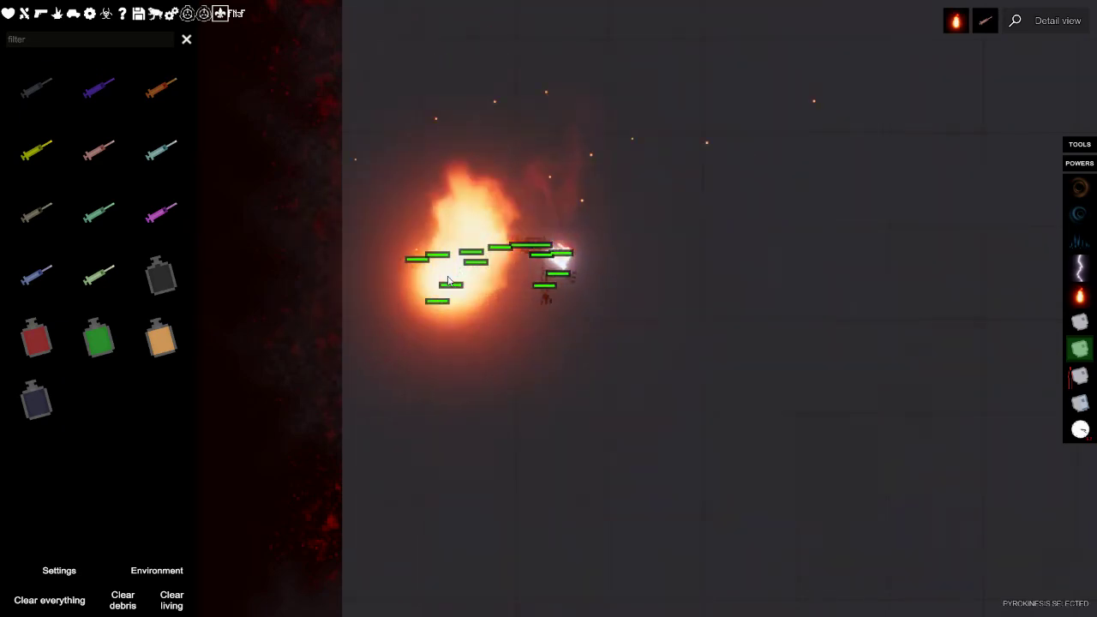
{"action": "left_click_drag", "start_coordinate": [566, 257], "coordinate": [771, 223]}
{"action": "left_click", "coordinate": [589, 286]}
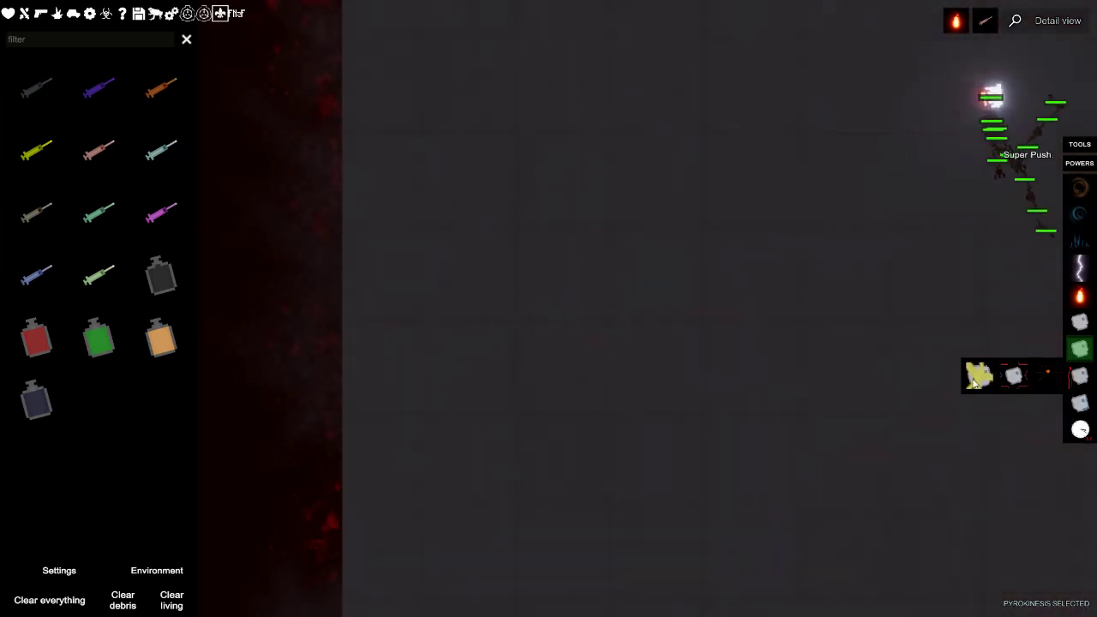
{"action": "left_click", "coordinate": [1081, 377]}
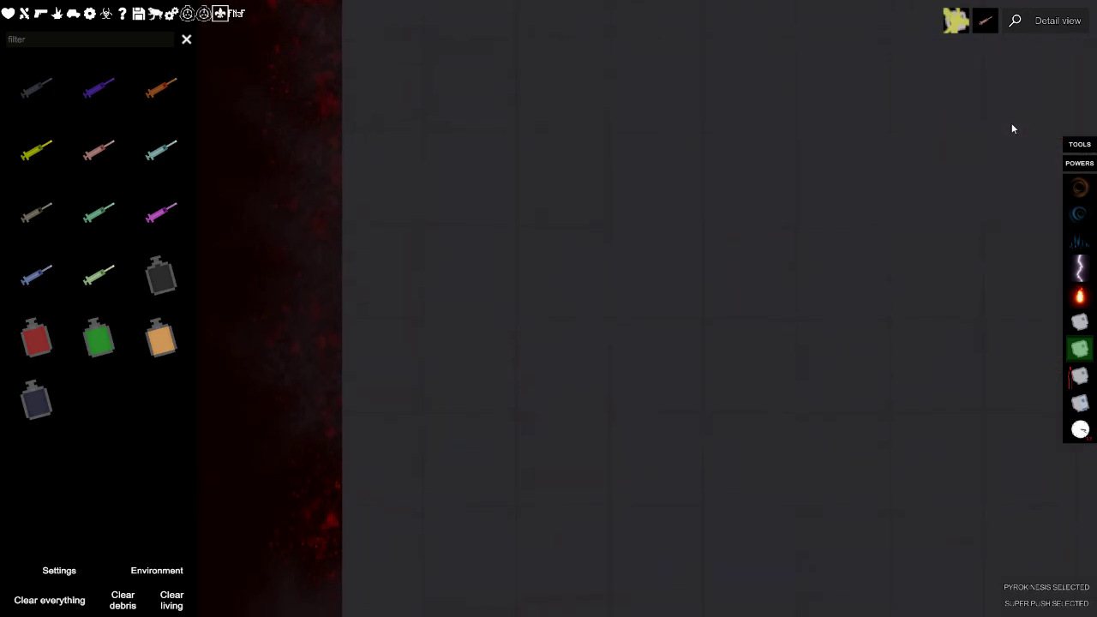
{"action": "scroll", "coordinate": [852, 227], "scroll_direction": "down", "scroll_amount": 5}
{"action": "scroll", "coordinate": [840, 251], "scroll_direction": "down", "scroll_amount": 5}
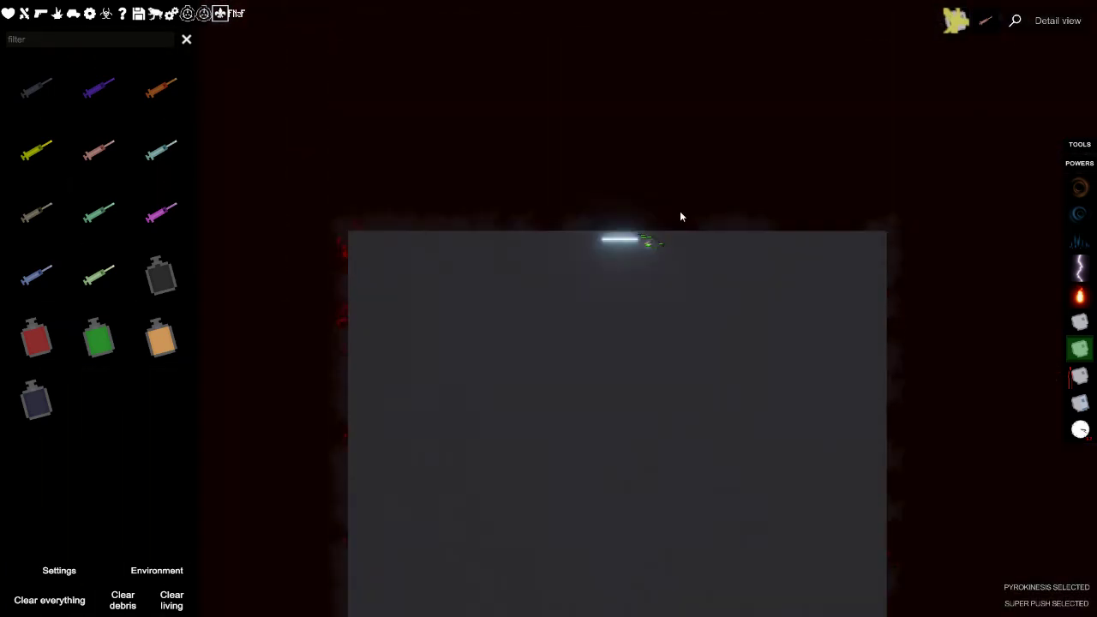
{"action": "scroll", "coordinate": [562, 443], "scroll_direction": "down", "scroll_amount": 2}
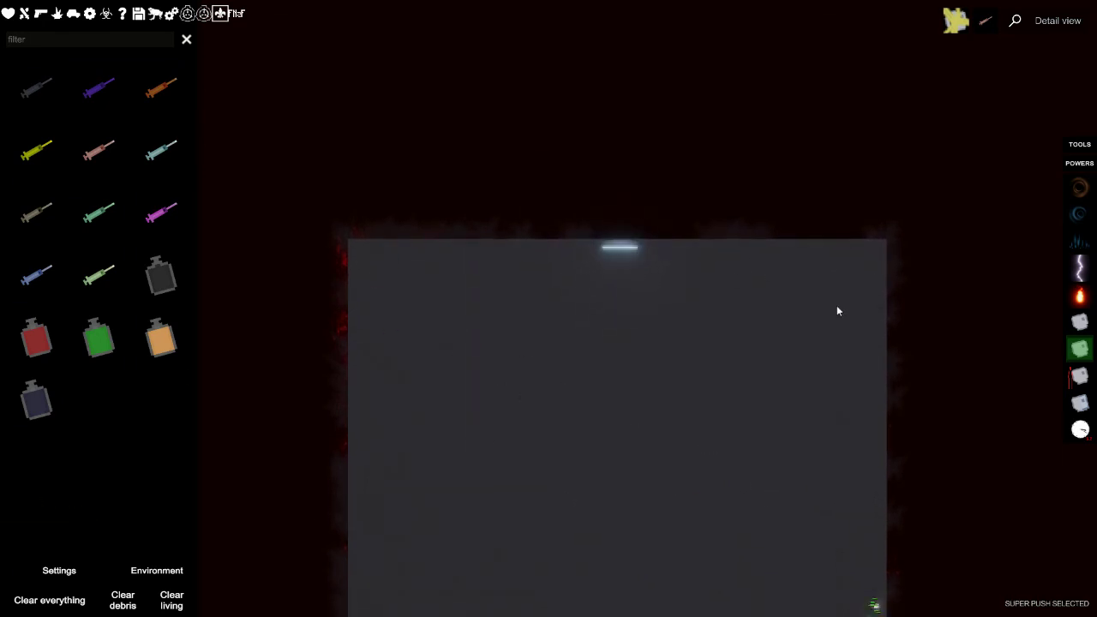
{"action": "scroll", "coordinate": [794, 462], "scroll_direction": "down", "scroll_amount": 3}
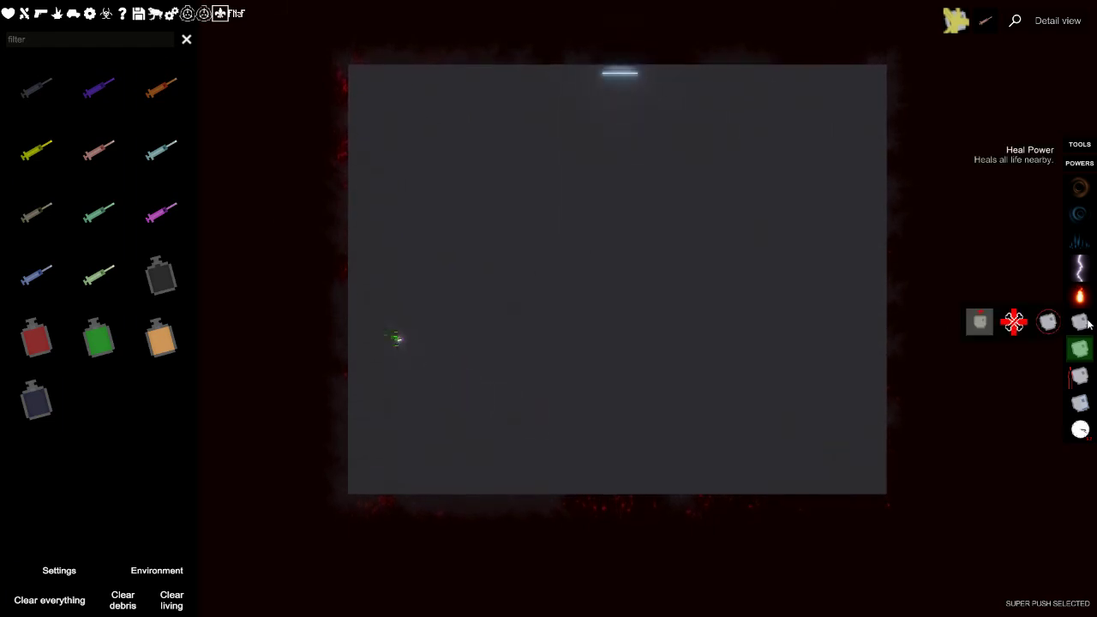
{"action": "mouse_move", "coordinate": [1081, 402]}
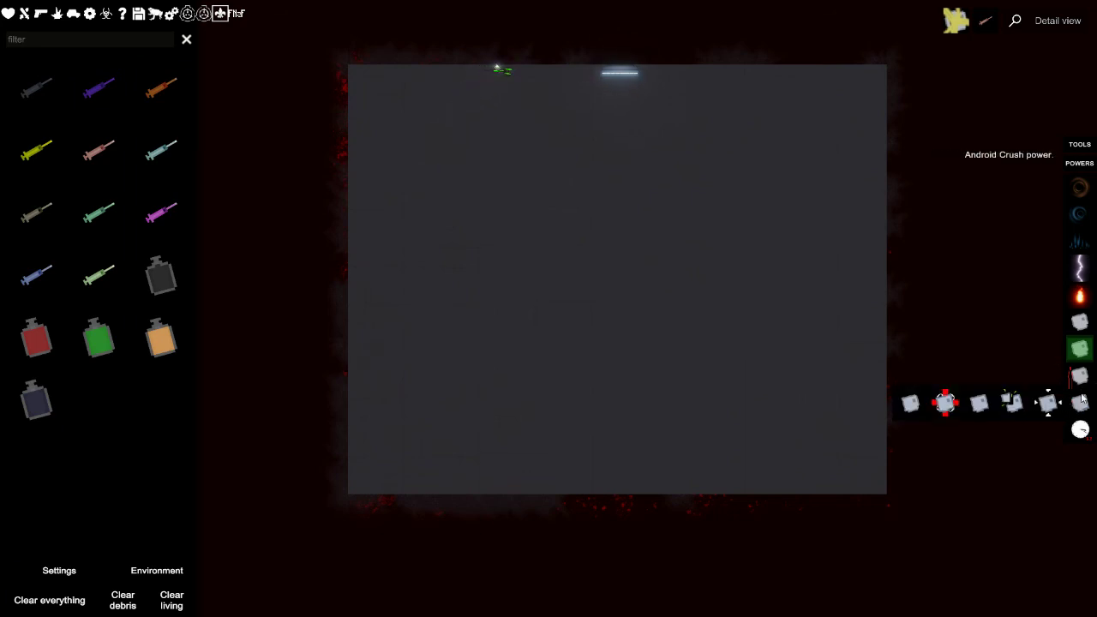
Try the Explosion power, then hit the character near the room top with Fire Cannon
{"action": "left_click", "coordinate": [1014, 377]}
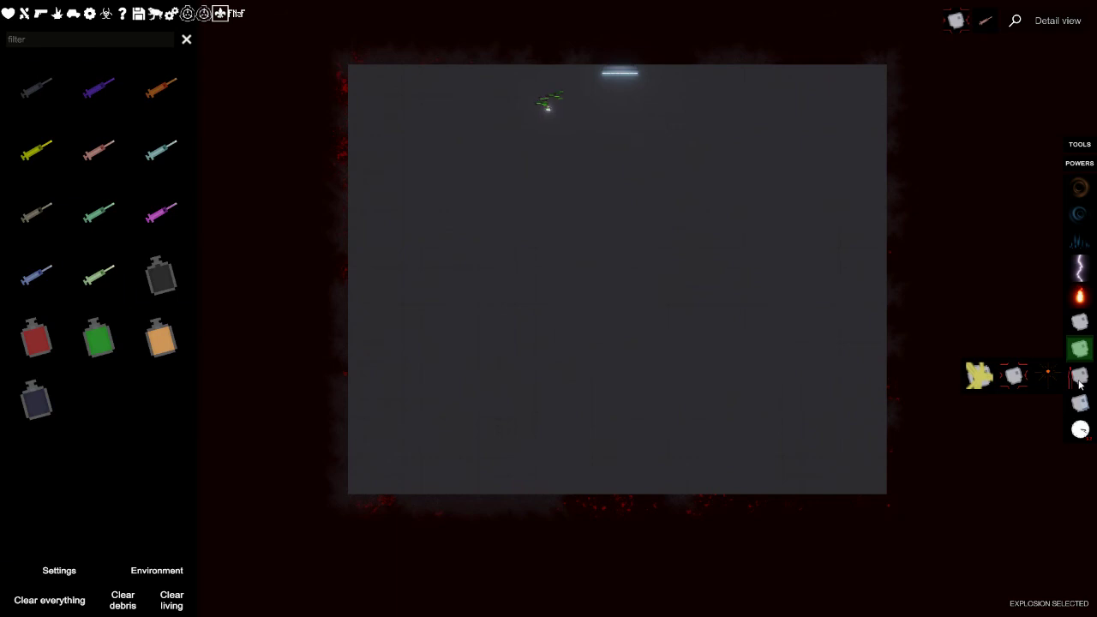
{"action": "left_click", "coordinate": [1080, 377]}
{"action": "left_click", "coordinate": [569, 149]}
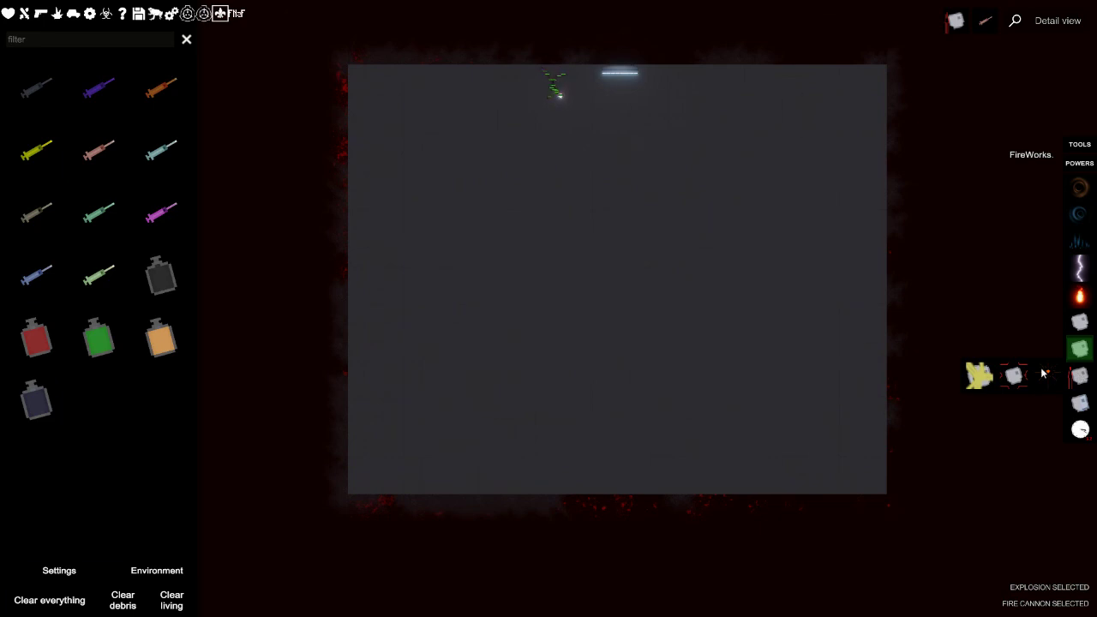
Set off Fireworks across the room, then lift the character and explode it into blood
{"action": "left_click", "coordinate": [1035, 377]}
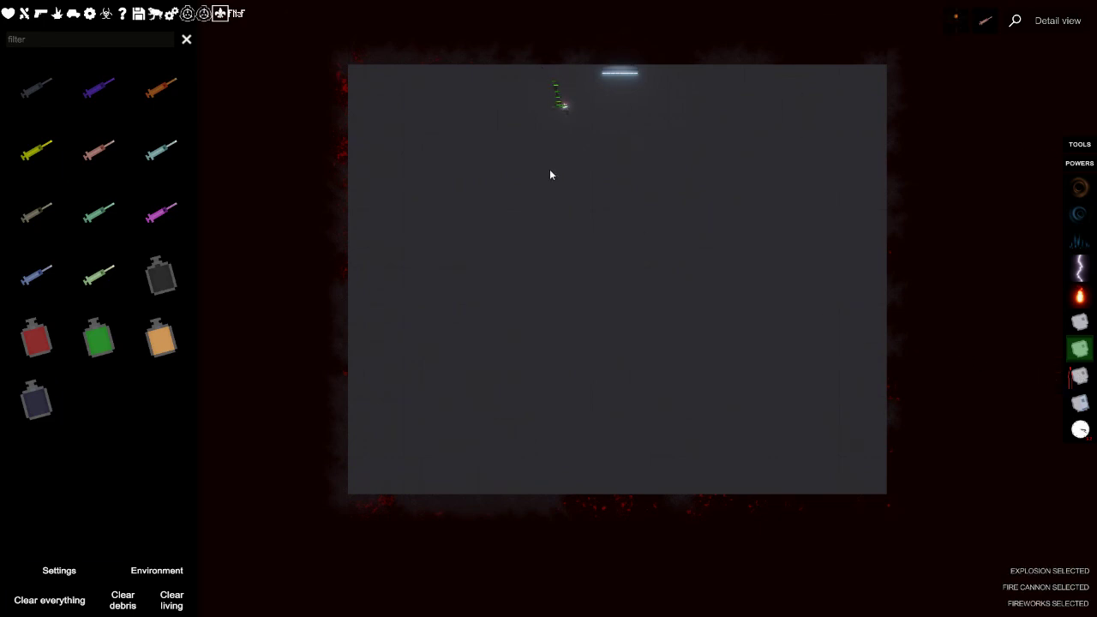
{"action": "left_click", "coordinate": [549, 169]}
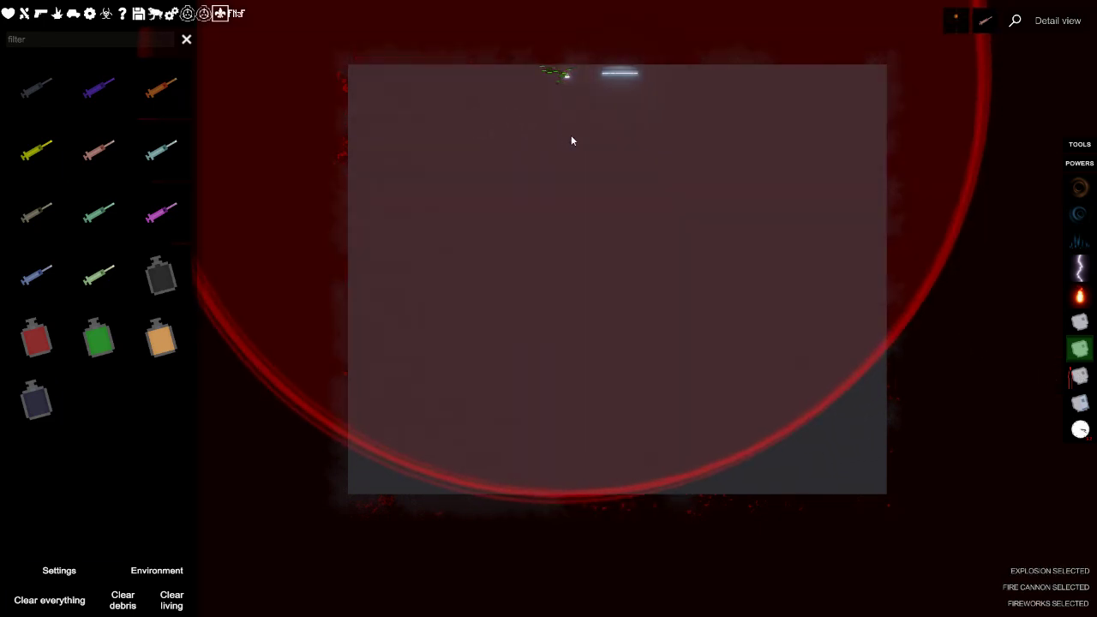
{"action": "scroll", "coordinate": [567, 129], "scroll_direction": "up", "scroll_amount": 5}
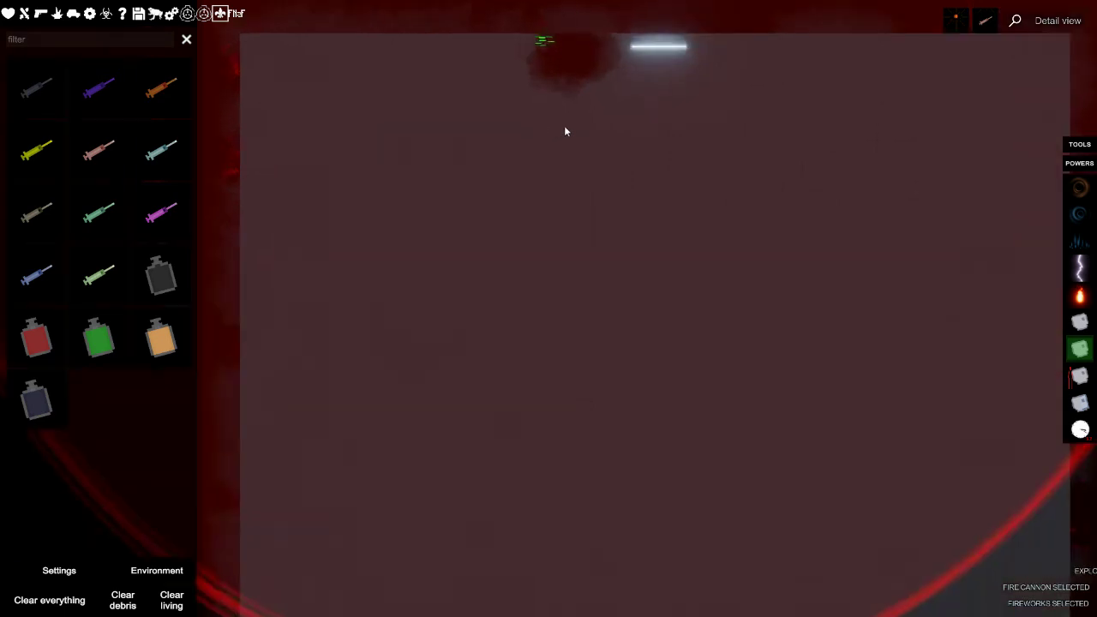
{"action": "scroll", "coordinate": [564, 111], "scroll_direction": "up", "scroll_amount": 5}
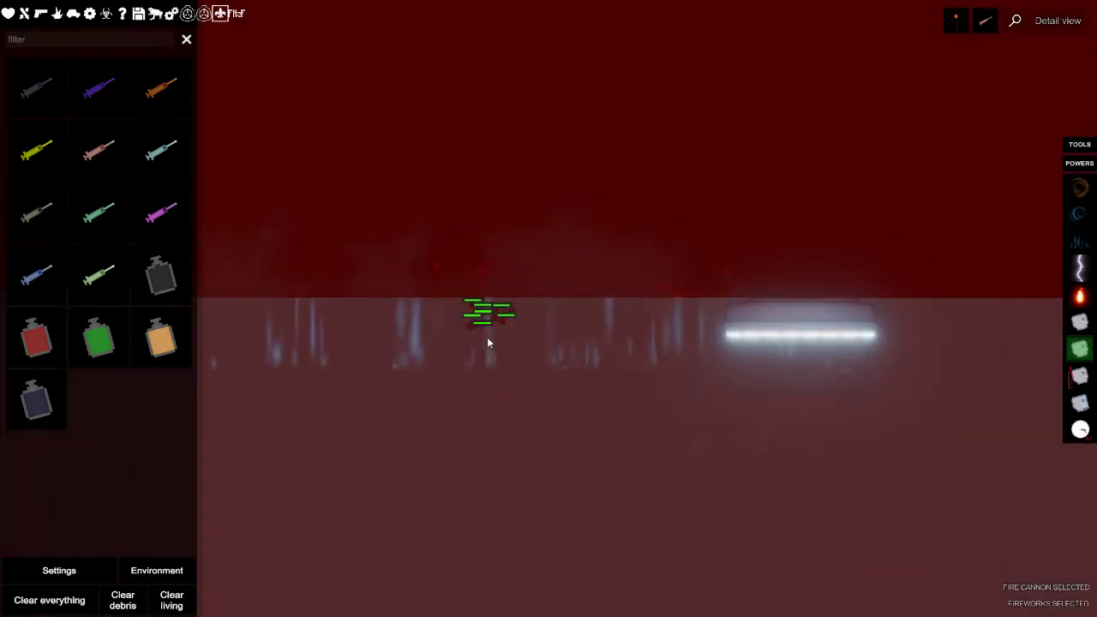
{"action": "left_click_drag", "start_coordinate": [487, 337], "coordinate": [482, 327]}
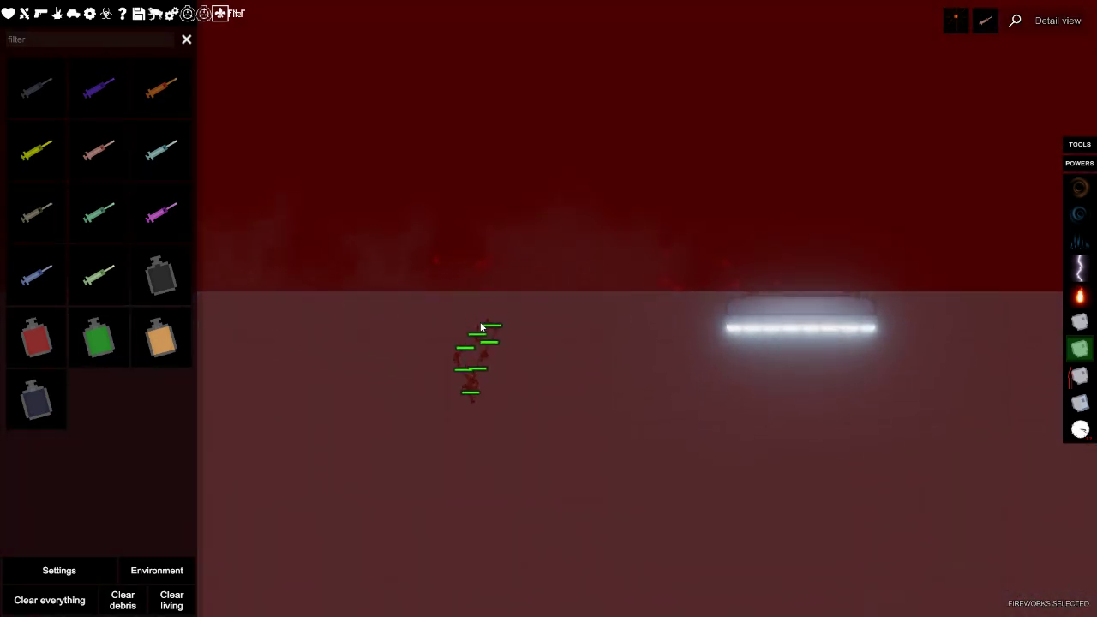
{"action": "left_click", "coordinate": [481, 327]}
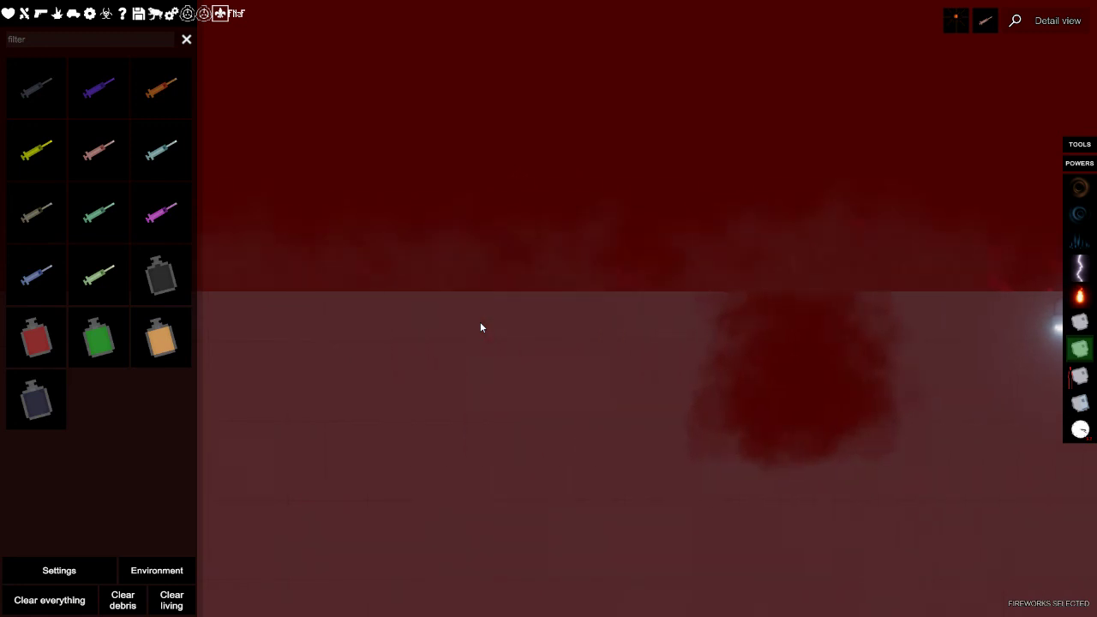